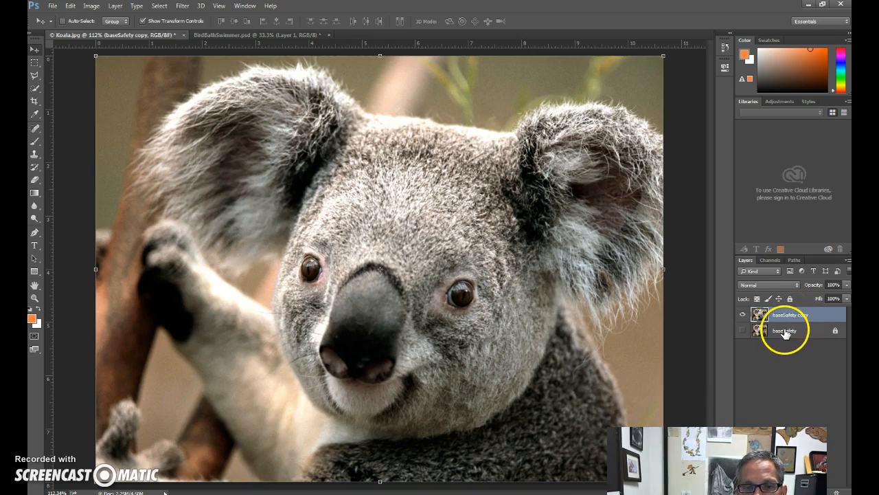
Try to move the locked baseSafety layer with the Move tool, and dismiss the alert.
left_click(787, 333)
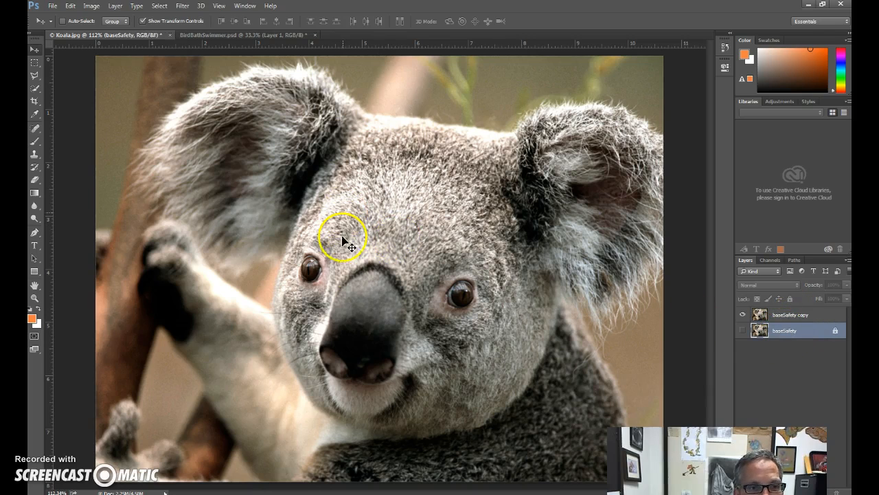
left_click(392, 240)
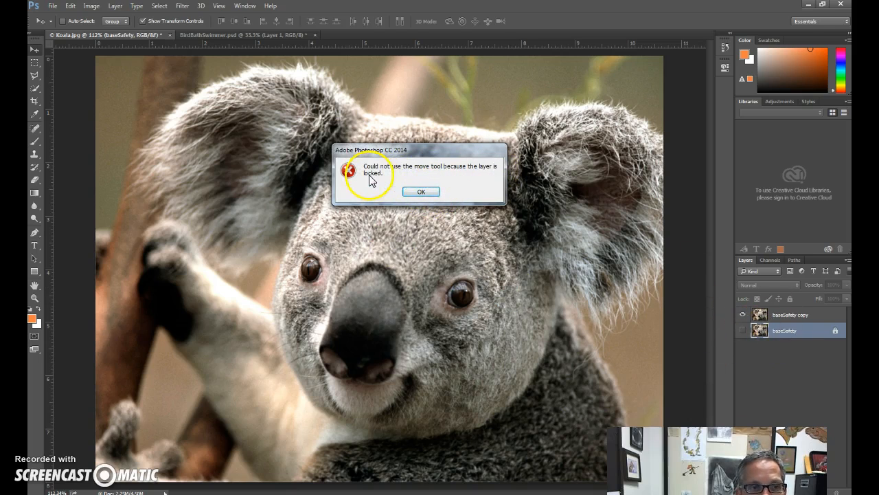
left_click(421, 194)
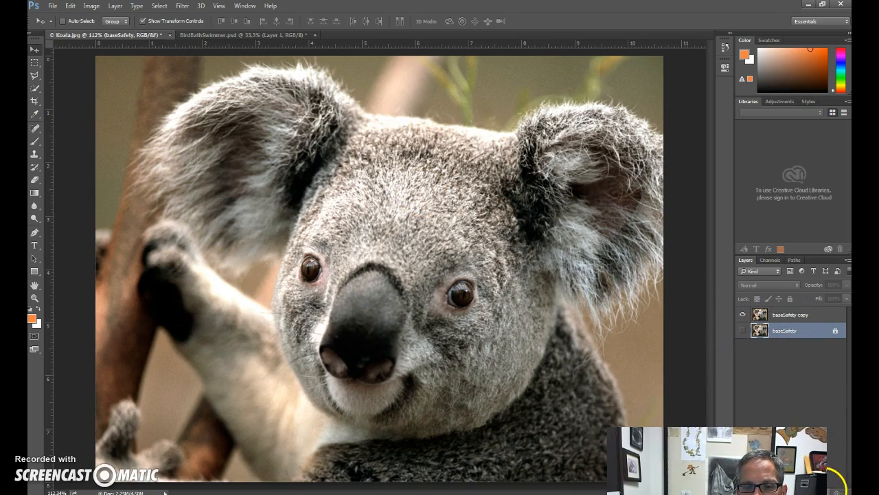
Add a new blank layer and place it above the baseSafety copy layer.
left_click(830, 490)
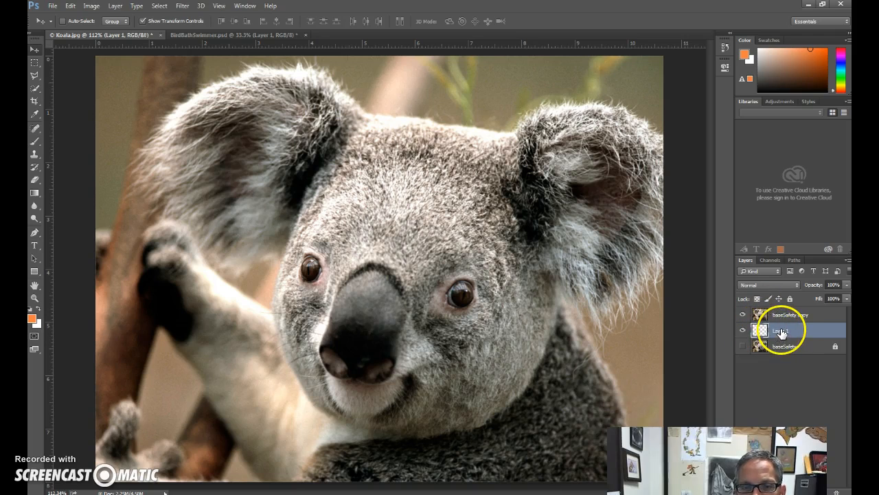
left_click_drag(781, 332, 781, 315)
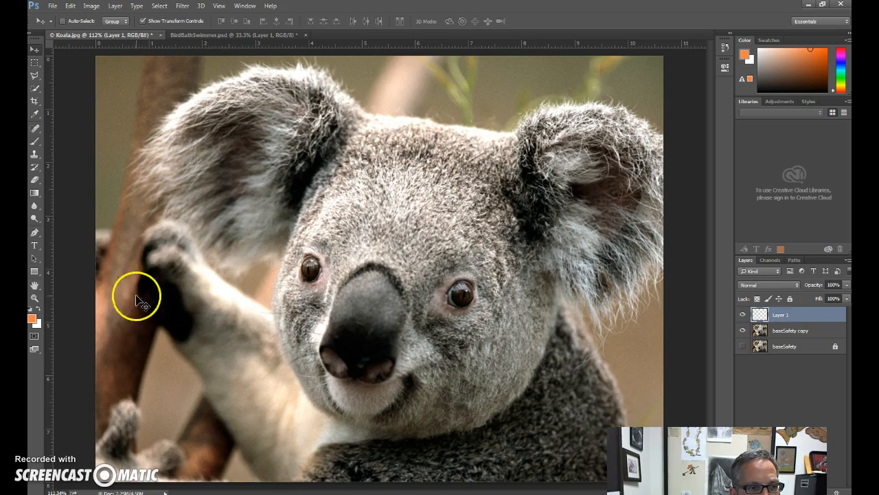
Activate the Gradient tool and swap the foreground and background colours.
left_click(35, 192)
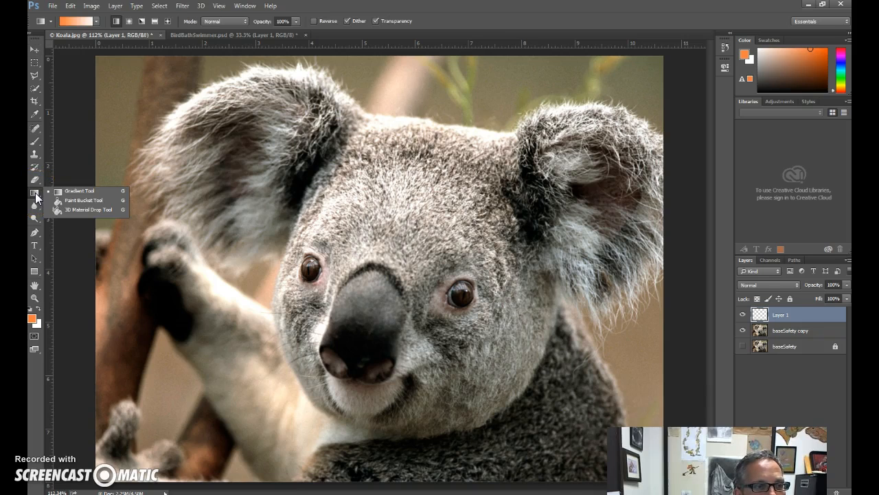
left_click(77, 200)
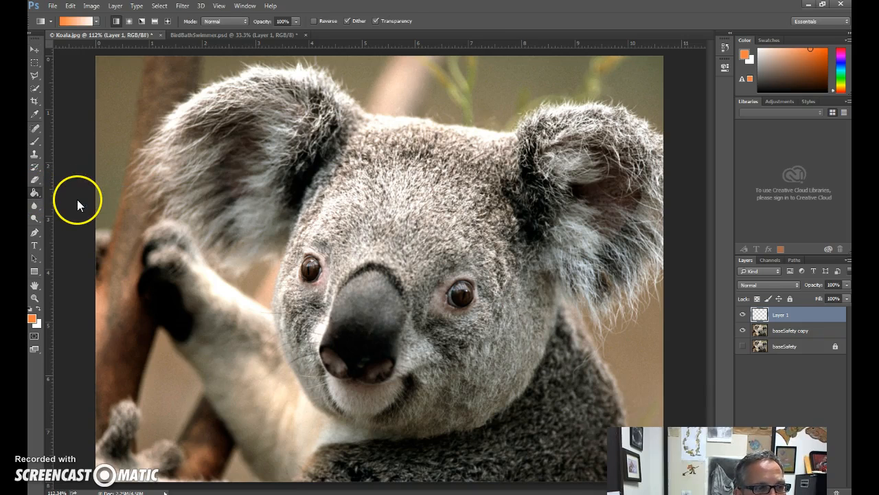
left_click(34, 190)
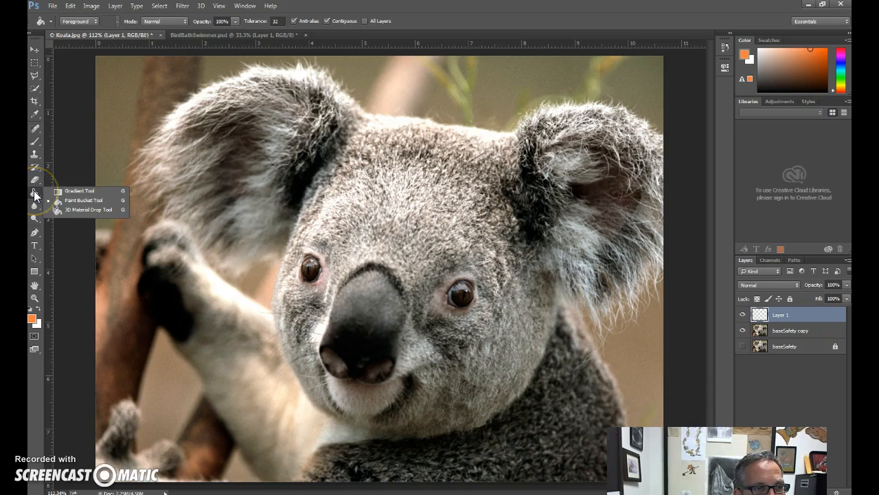
left_click(77, 191)
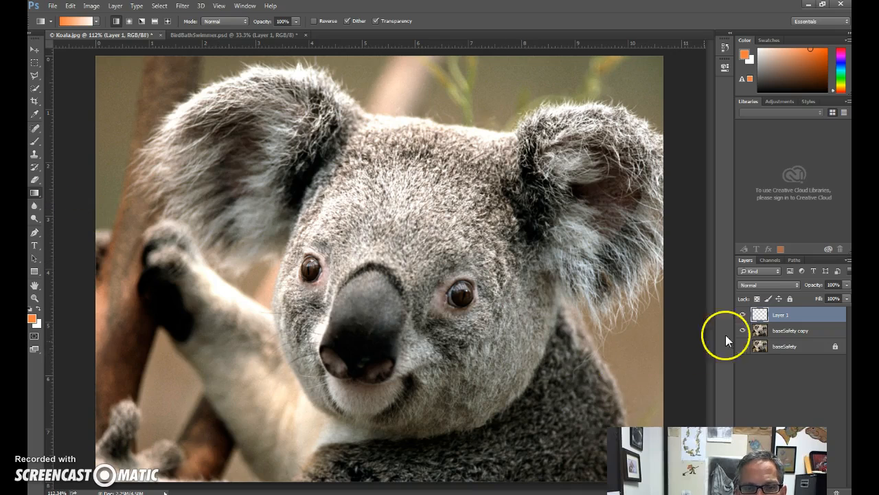
left_click(515, 216)
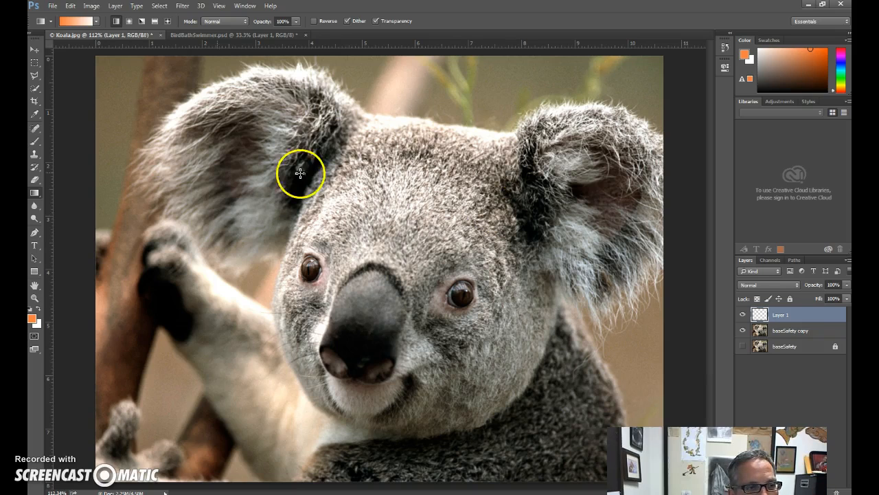
left_click(38, 310)
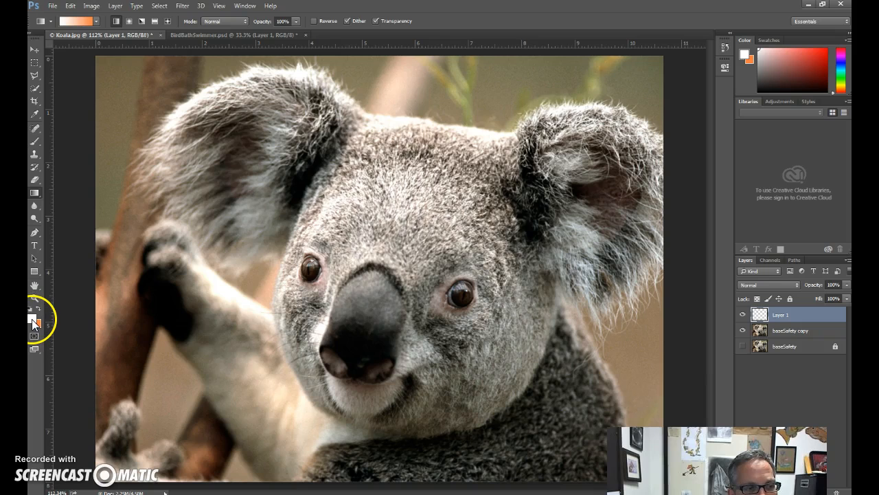
Open the foreground colour picker and choose pure red, ff0000.
left_click(32, 320)
mouse_move(334, 170)
left_mouse_down()
mouse_move(399, 182)
mouse_move(353, 151)
mouse_move(403, 204)
mouse_move(343, 140)
mouse_move(298, 131)
mouse_move(340, 118)
mouse_move(447, 109)
mouse_move(434, 137)
mouse_move(438, 129)
mouse_move(388, 118)
mouse_move(310, 118)
mouse_move(433, 112)
mouse_move(431, 255)
mouse_move(427, 156)
mouse_move(416, 143)
mouse_move(351, 196)
mouse_move(334, 187)
mouse_move(357, 152)
mouse_move(330, 182)
mouse_move(392, 223)
mouse_move(320, 243)
mouse_move(308, 261)
mouse_move(406, 252)
mouse_move(424, 138)
mouse_move(396, 172)
mouse_move(409, 158)
left_mouse_up()
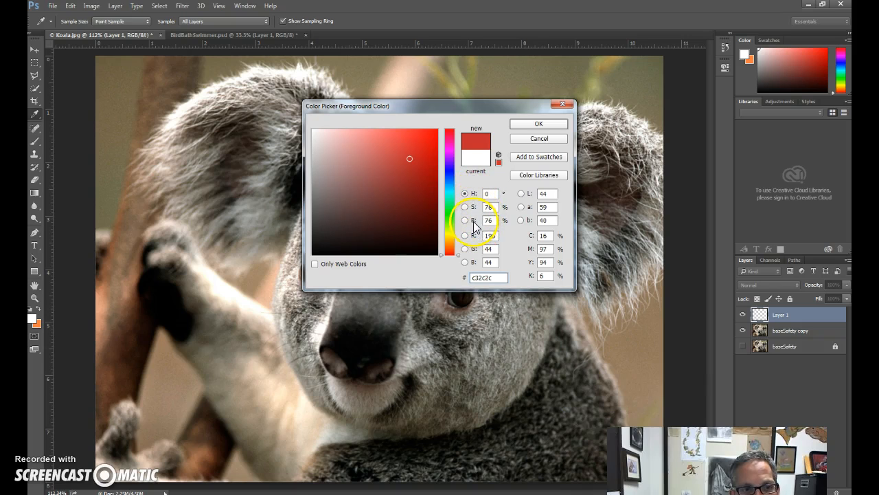
left_click_drag(433, 152, 468, 110)
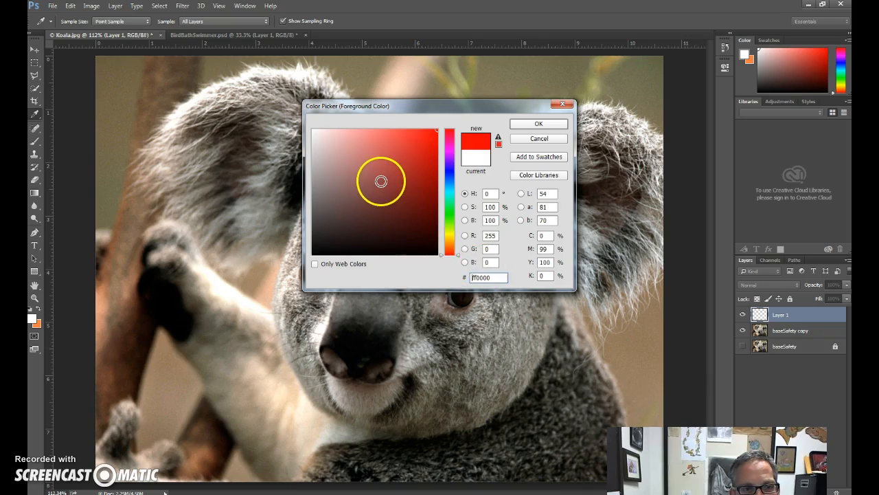
Shift the foreground hue to blue, choose a darker shade, 2b3596, and select its hex code.
left_click_drag(457, 256, 458, 174)
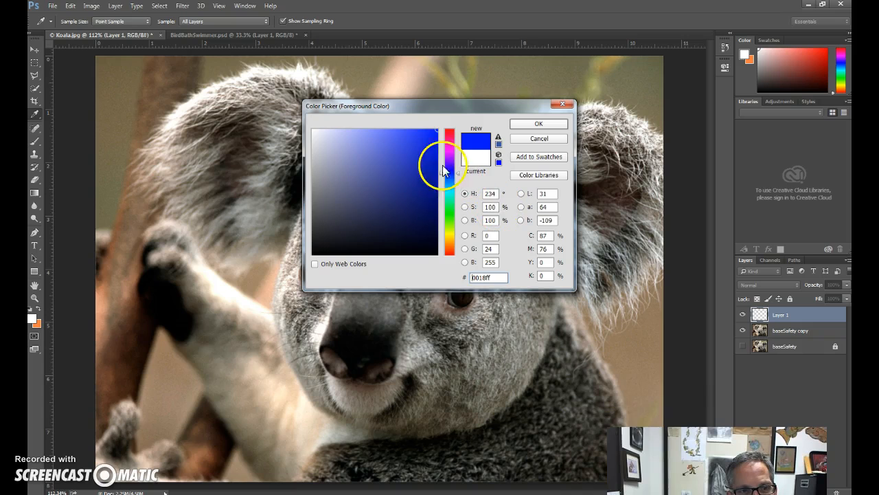
mouse_move(426, 129)
left_mouse_down()
mouse_move(393, 129)
mouse_move(373, 196)
mouse_move(401, 190)
mouse_move(377, 186)
mouse_move(403, 191)
mouse_move(393, 192)
left_mouse_up()
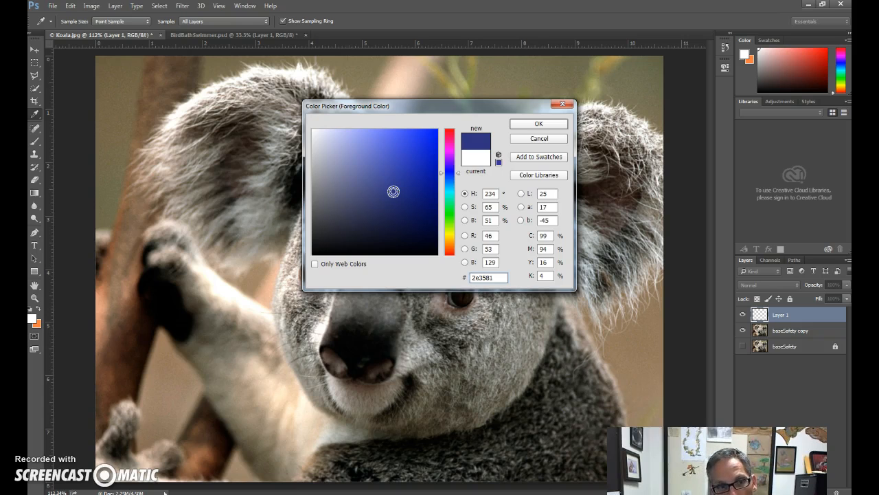
mouse_move(393, 192)
left_mouse_down()
mouse_move(389, 208)
mouse_move(342, 208)
mouse_move(353, 143)
mouse_move(369, 215)
mouse_move(410, 194)
mouse_move(402, 180)
left_mouse_up()
left_click_drag(501, 278, 471, 277)
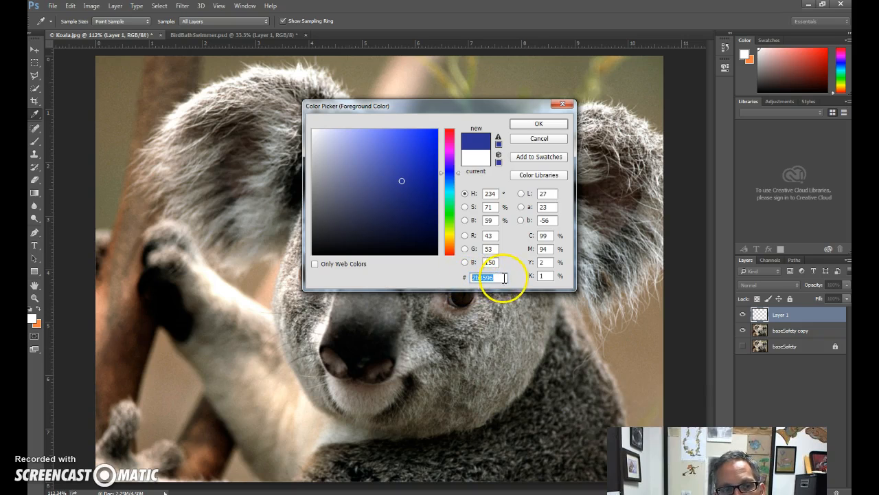
Shift the foreground hue to green and try several shades, including 3f8033, 2aff00 and 46c12e.
left_click(402, 194)
left_click_drag(442, 175, 440, 216)
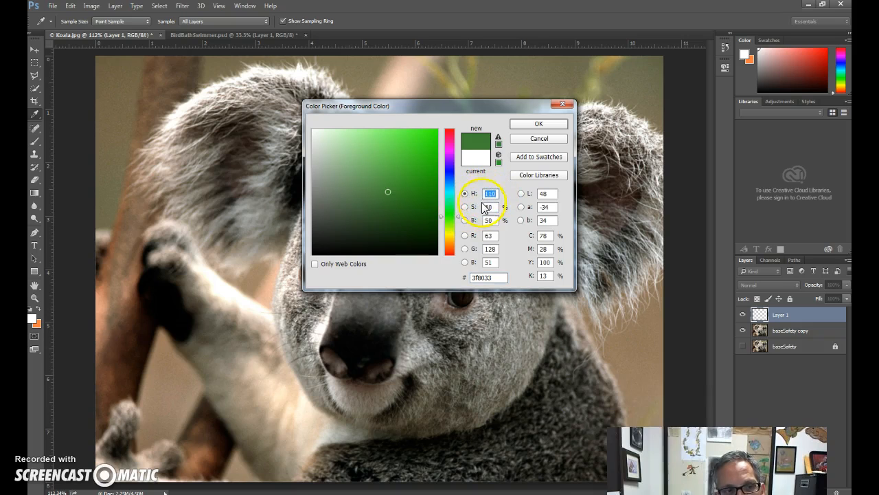
mouse_move(412, 155)
left_mouse_down()
mouse_move(422, 133)
mouse_move(461, 103)
left_mouse_up()
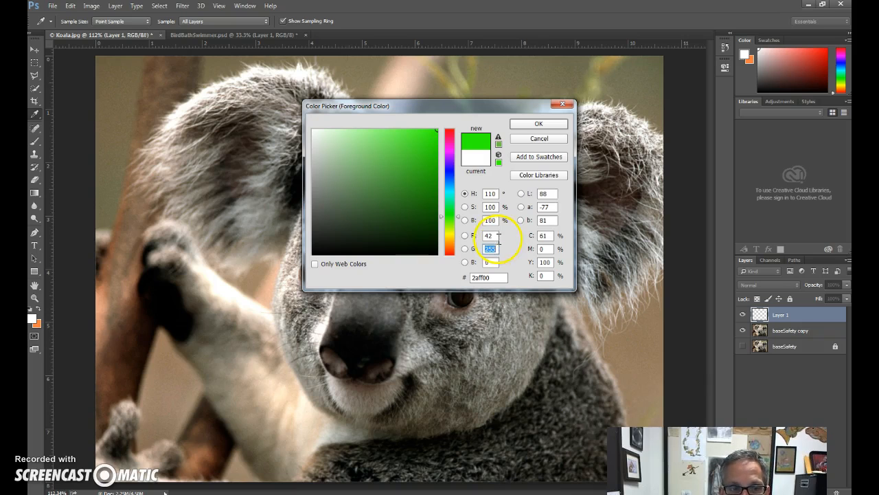
left_click(496, 235)
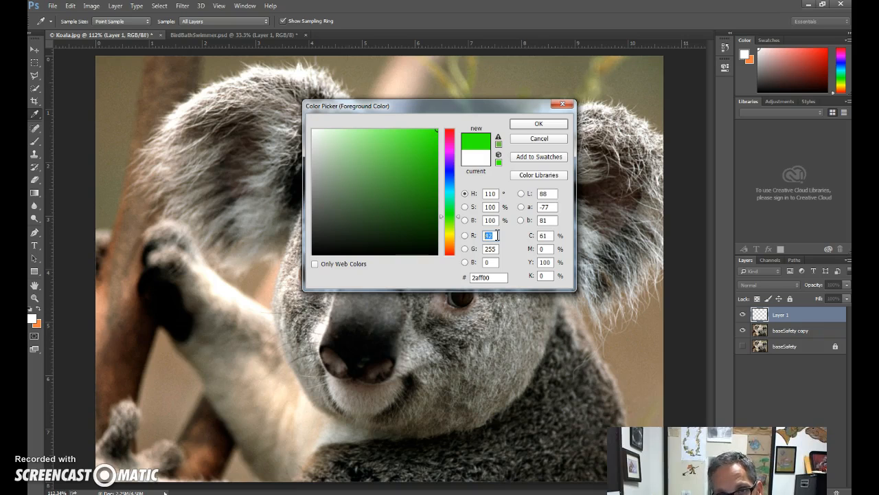
left_click_drag(429, 206, 408, 159)
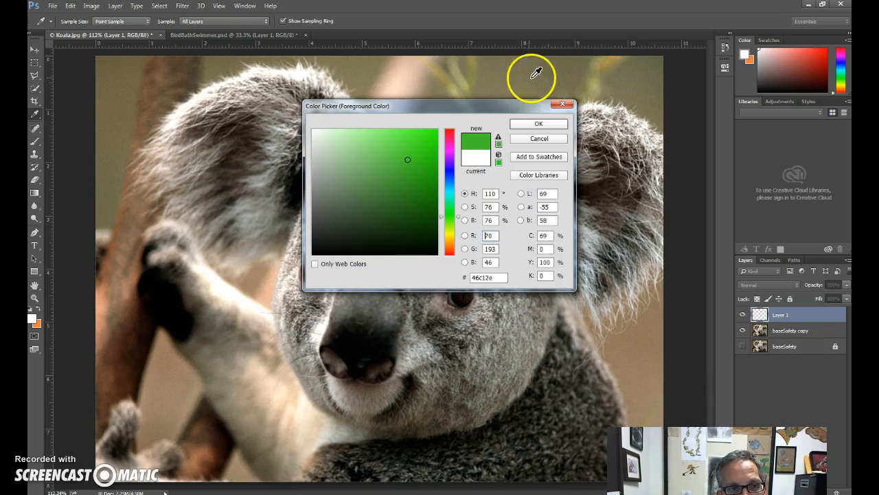
Sample olive-green foreground colours from the blurred plant stems above the koala's head, ending with 9b9d5b.
left_click(467, 83)
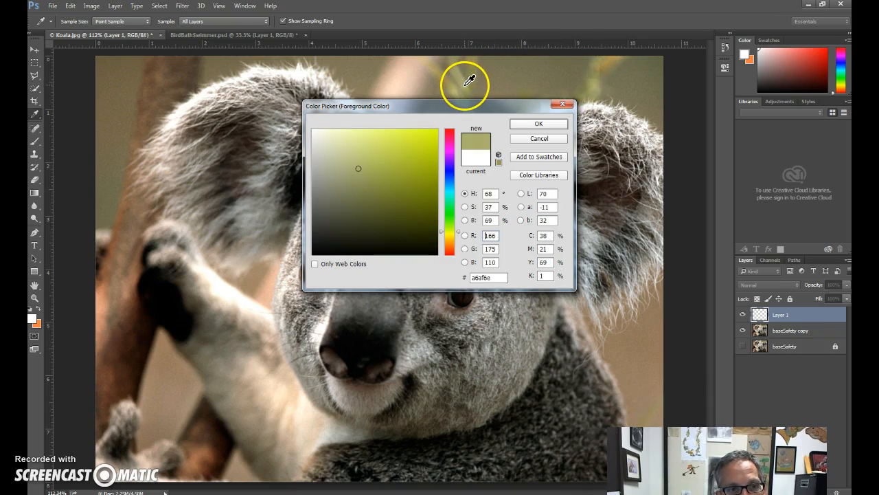
left_click(465, 81)
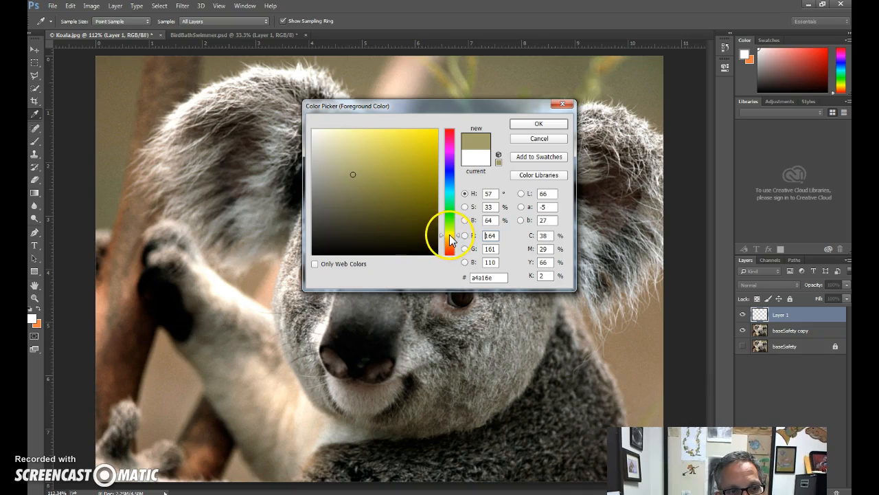
left_click(467, 87)
left_click_drag(467, 90, 468, 90)
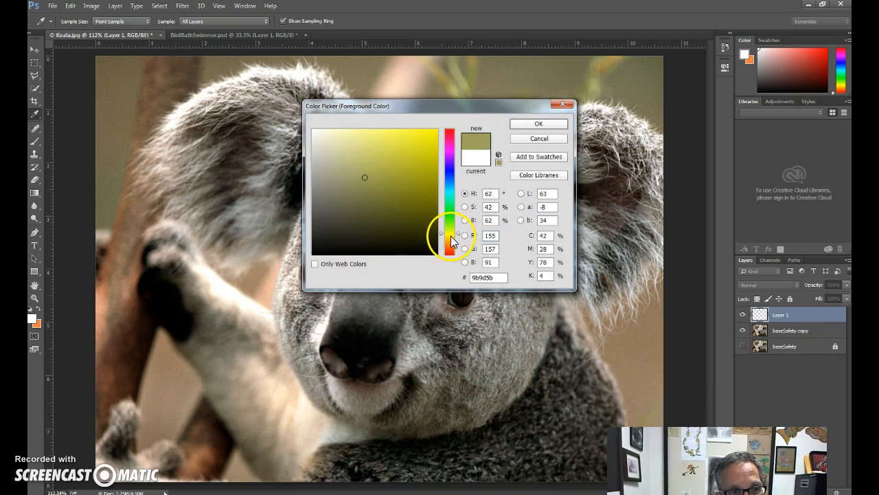
Sample the tree trunk's brown, 8b5c40, as the foreground colour and a dark brown from the photo, 1d0b09, as the background colour.
left_click(115, 242)
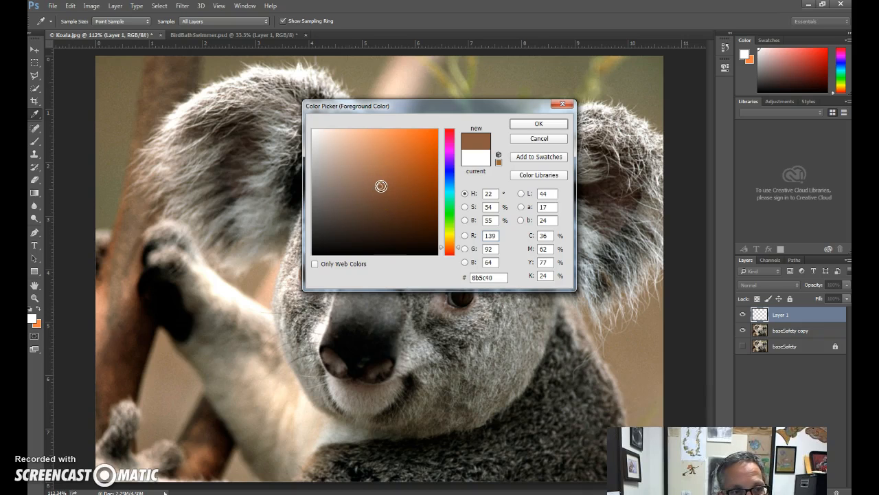
left_click(520, 124)
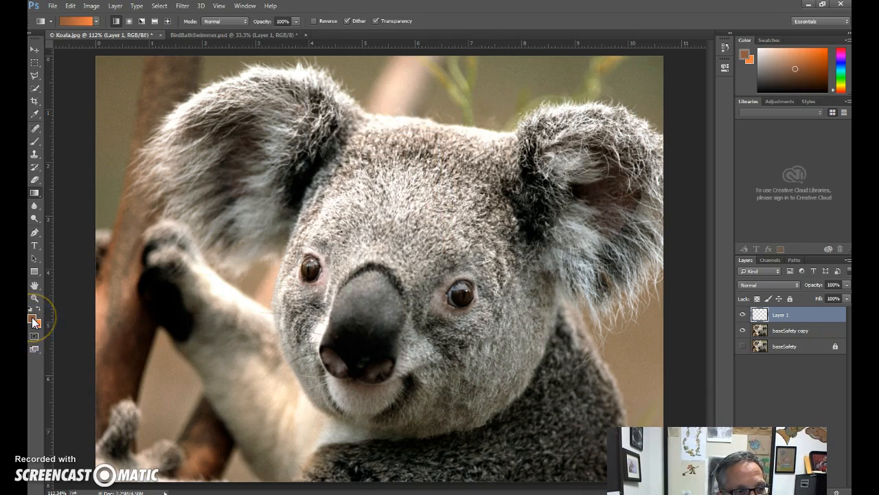
left_click(38, 327)
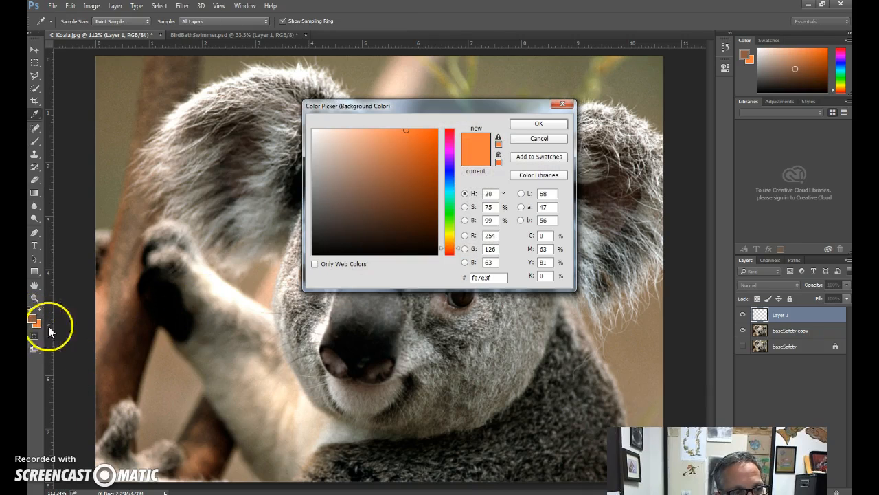
left_click(142, 340)
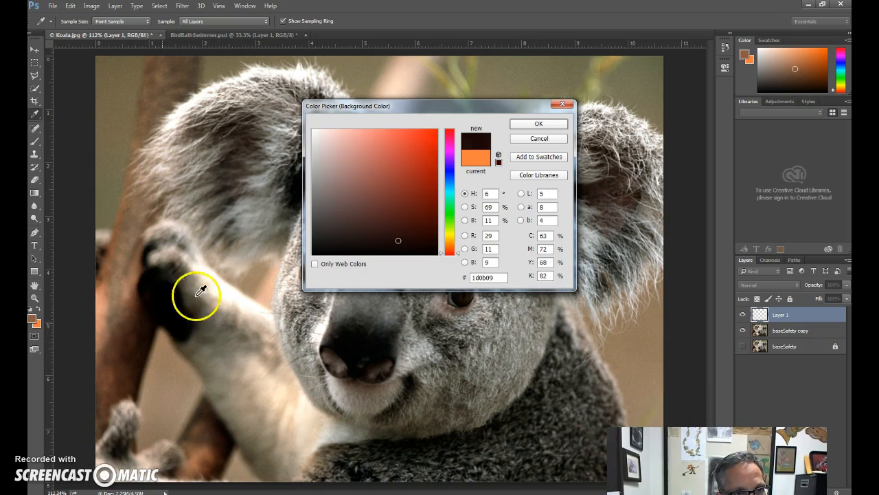
left_click(526, 124)
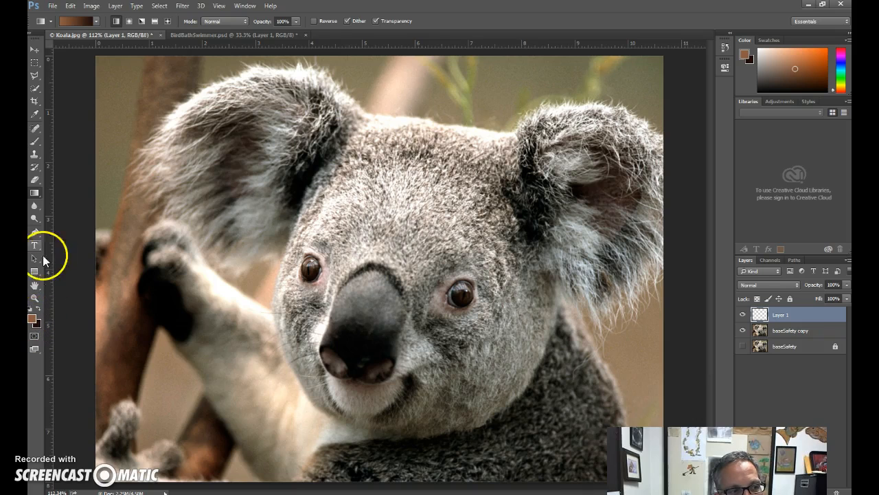
Fill Layer 1 with long brown-to-dark linear gradients, drawn upward, diagonally down across the canvas, and upward again.
left_click(35, 191)
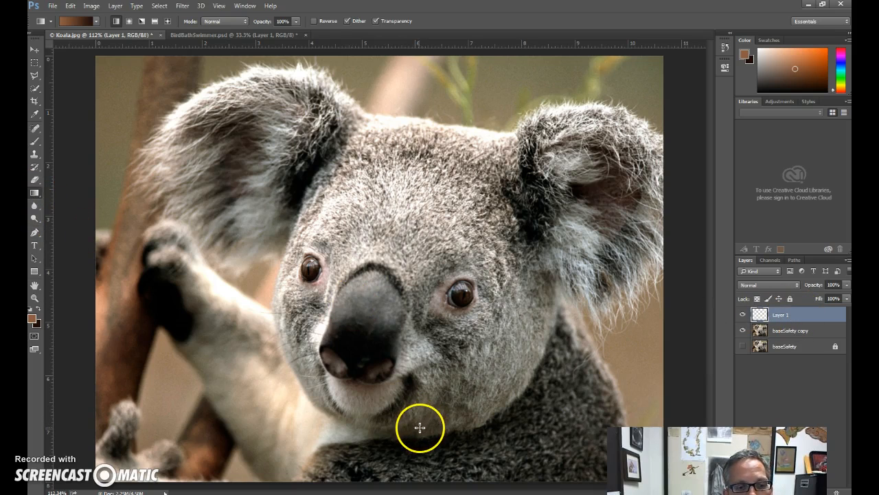
left_click_drag(417, 433, 445, 100)
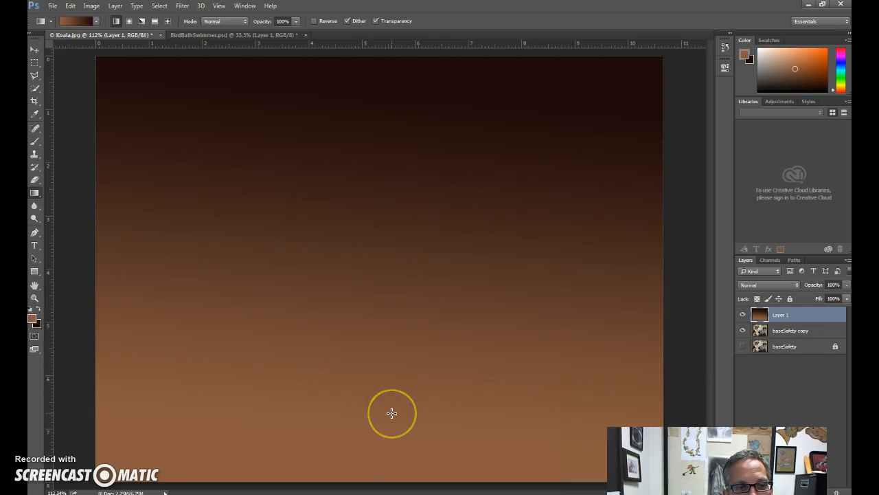
left_click_drag(206, 140, 502, 365)
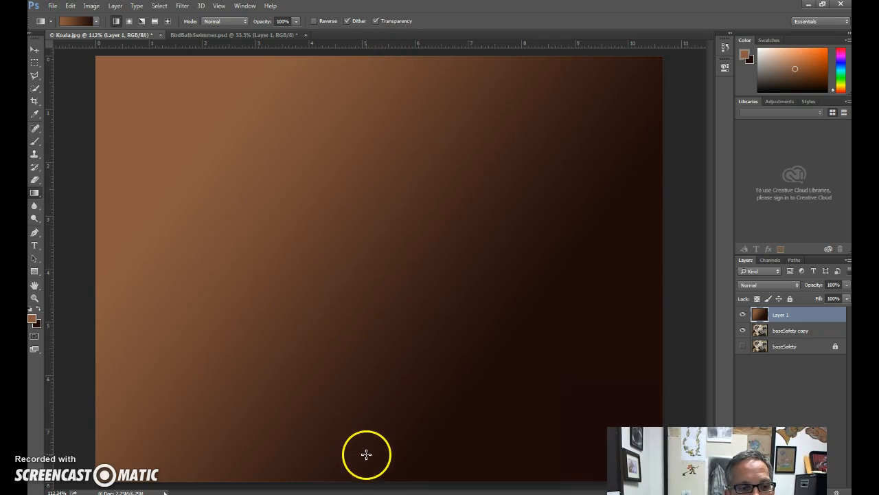
left_click_drag(366, 454, 388, 89)
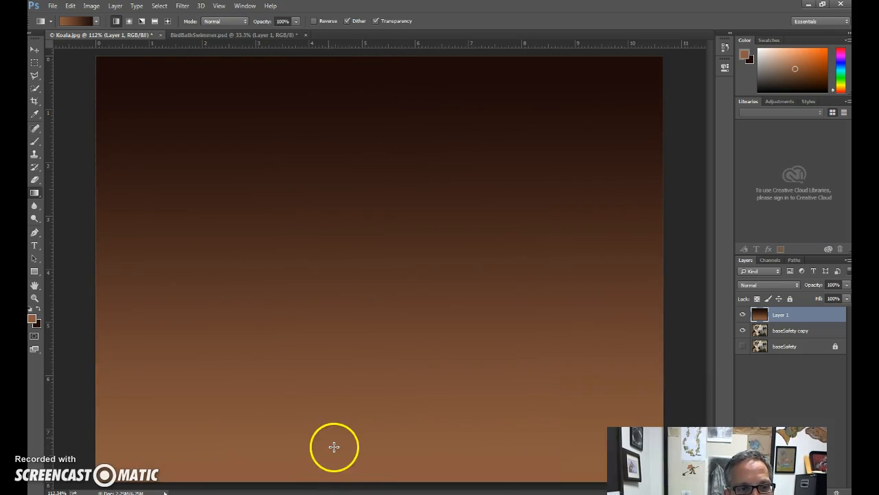
Redraw Layer 1's gradient from top to bottom, then with progressively shorter spans mid-canvas, ending in a slightly tilted hard edge.
left_click_drag(366, 61, 357, 465)
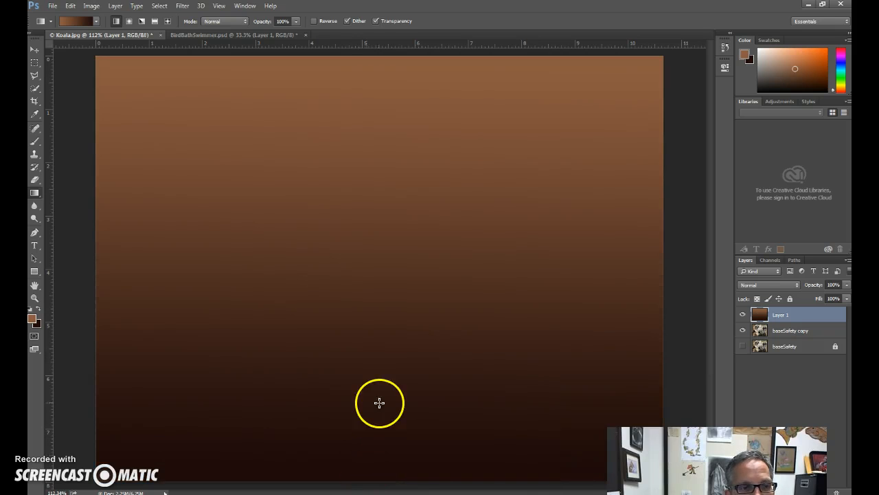
left_click_drag(373, 206, 374, 268)
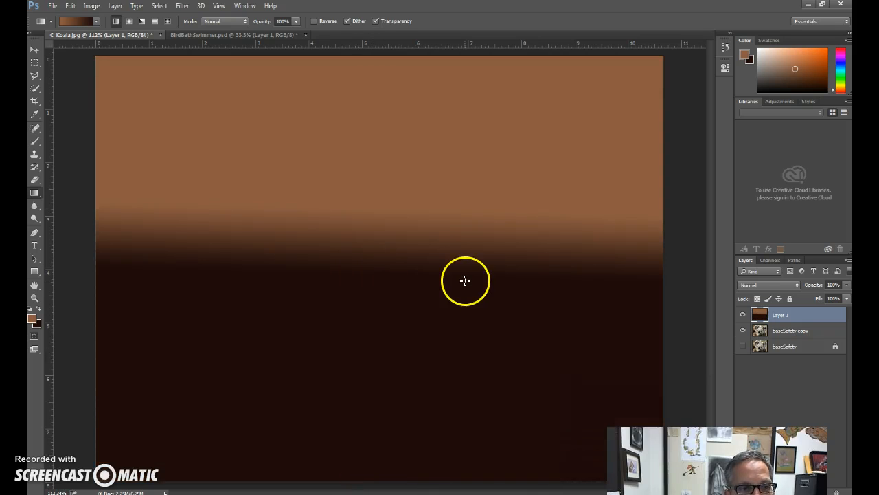
left_click_drag(433, 241, 435, 227)
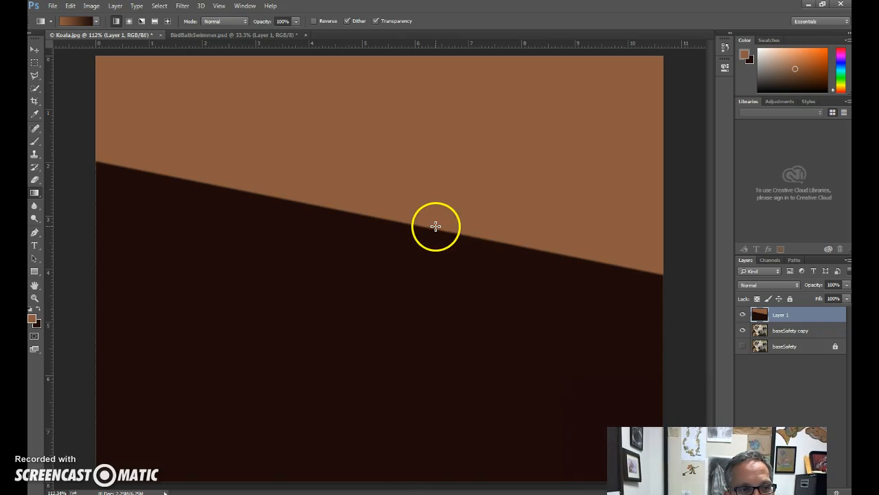
Redraw Layer 1's gradient diagonally in the linear style, and try the radial and angle styles outward from mid-canvas.
left_click_drag(190, 61, 507, 397)
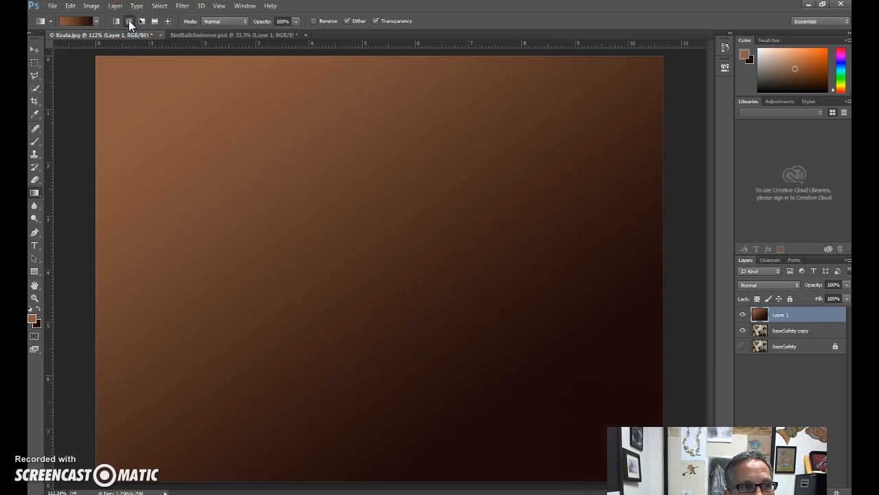
left_click_drag(342, 232, 477, 387)
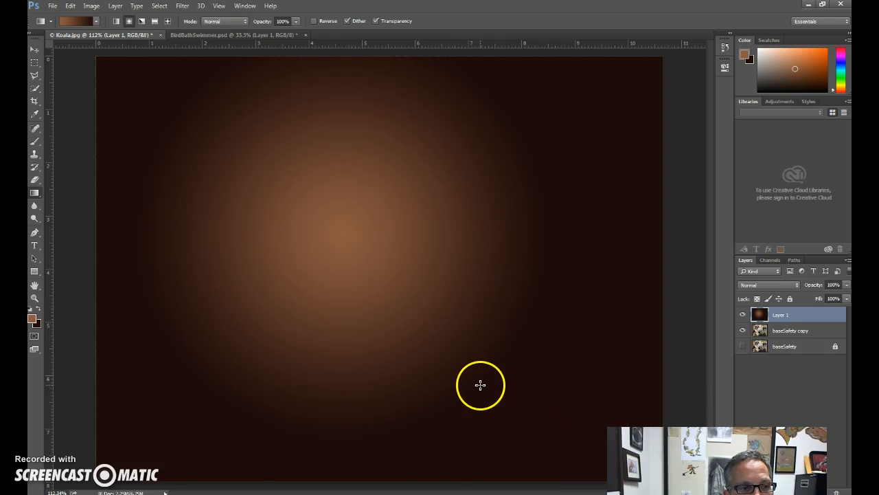
left_click(142, 21)
left_click_drag(381, 249, 526, 439)
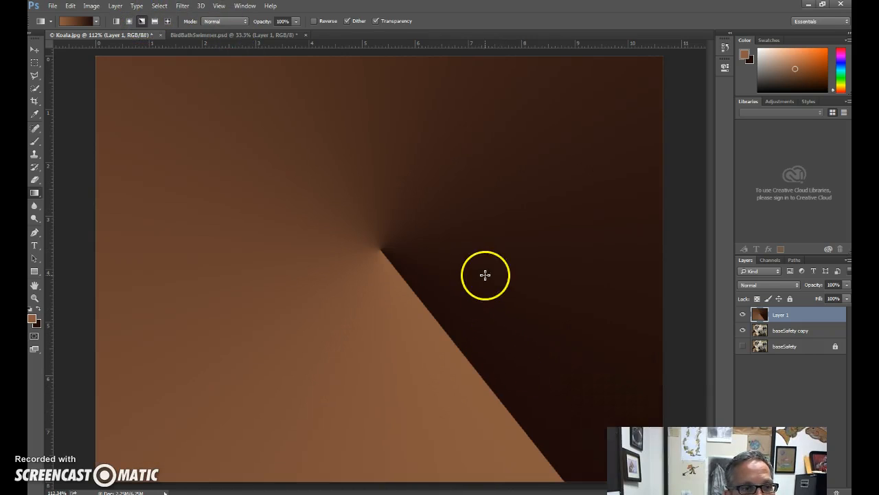
Try reflected gradients with a long and a short downward span on Layer 1, and diamond gradients drawn diagonally and straight down.
left_click(154, 21)
left_click_drag(348, 119, 367, 395)
left_click_drag(390, 200, 397, 273)
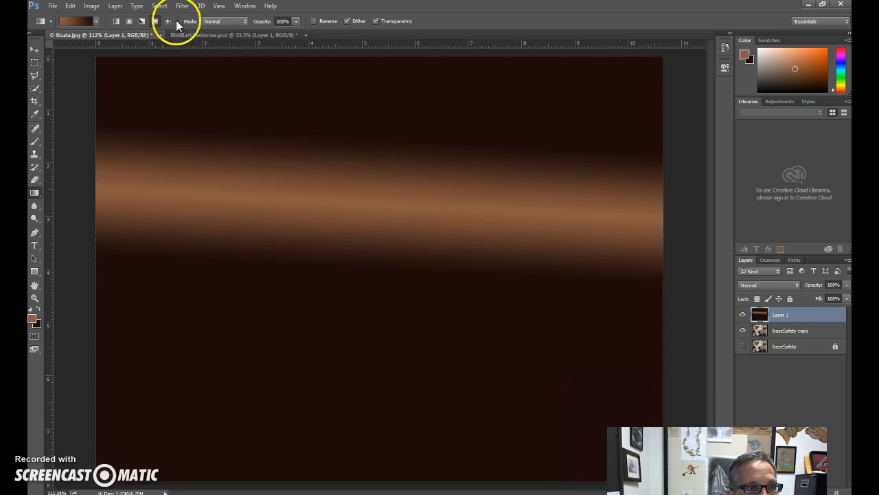
mouse_move(269, 190)
left_mouse_down()
mouse_move(487, 384)
mouse_move(489, 375)
left_mouse_up()
left_click_drag(447, 206, 443, 406)
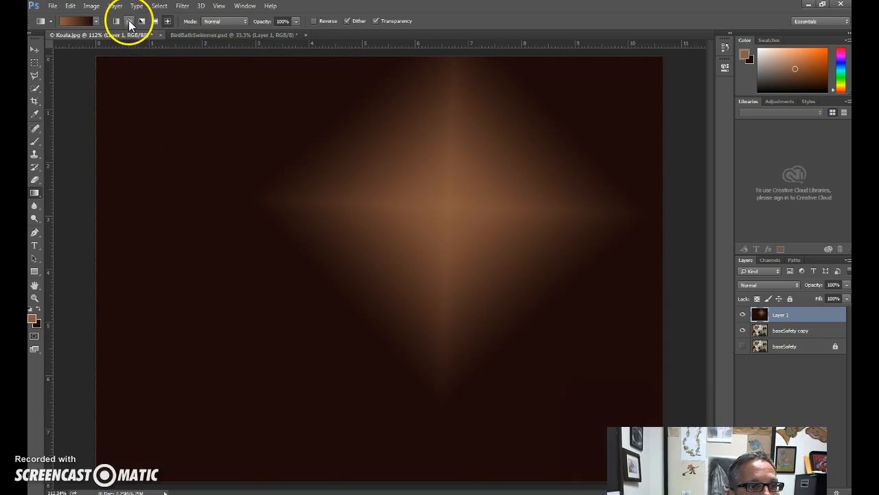
Fill Layer 1 with a large radial gradient centred on the upper middle of the canvas, and move the layer below baseSafety copy.
left_click(129, 22)
left_click_drag(365, 206, 493, 429)
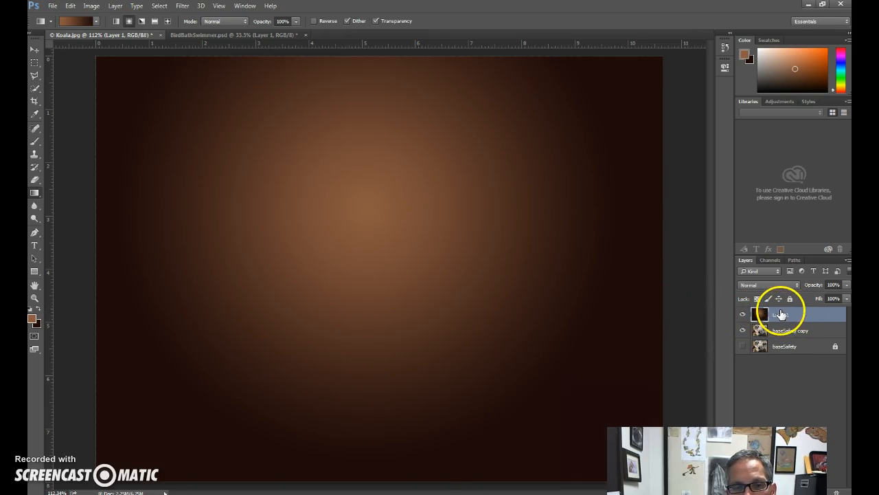
left_click_drag(781, 315, 782, 338)
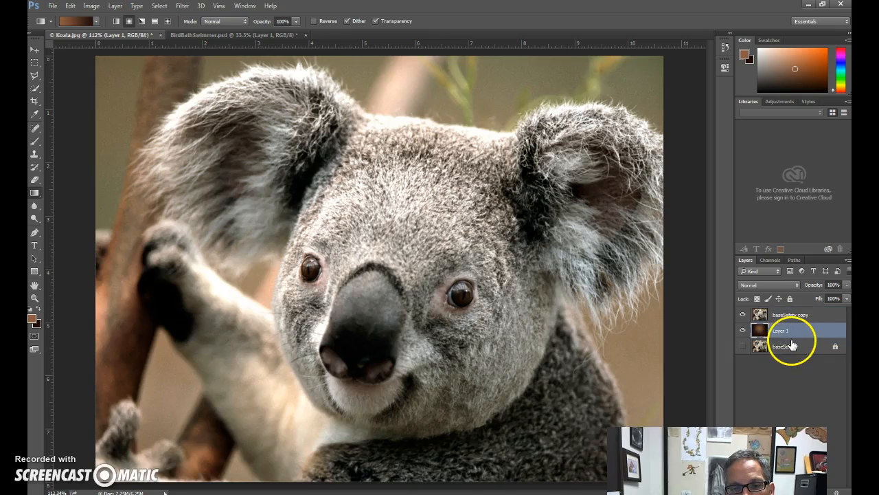
left_click(743, 315)
left_click(743, 315)
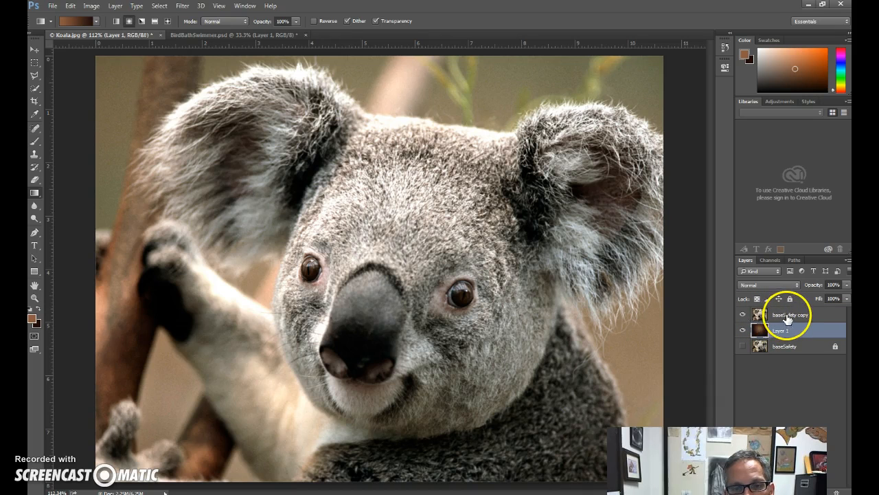
Delete a rectangular area with a 10 px feather around the koala's right-hand eye from the baseSafety copy layer.
left_click(808, 316)
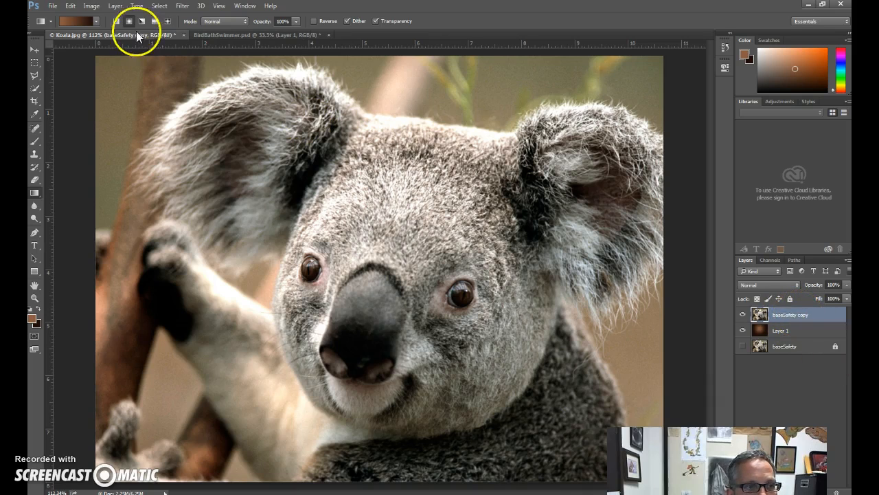
left_click(35, 65)
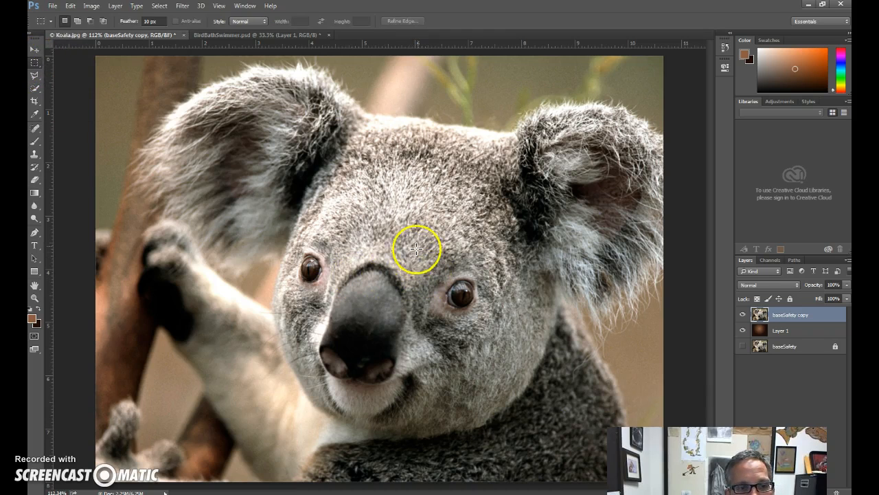
left_click_drag(378, 196, 593, 346)
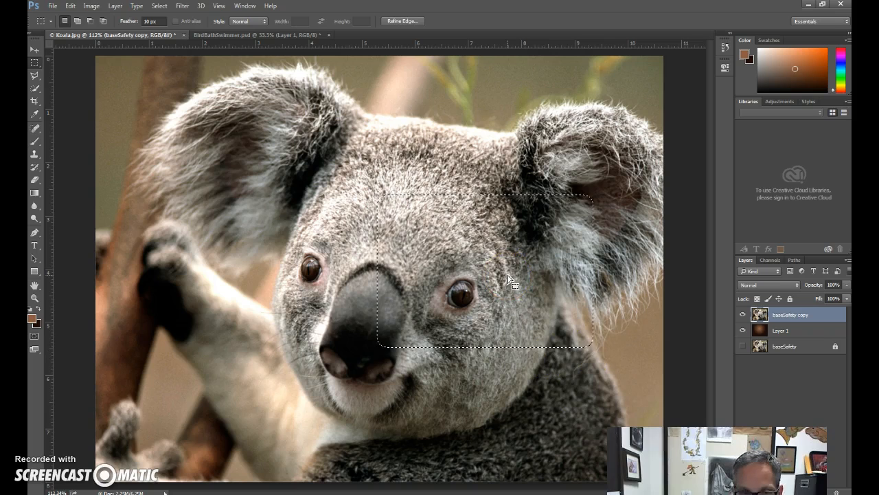
key("Delete")
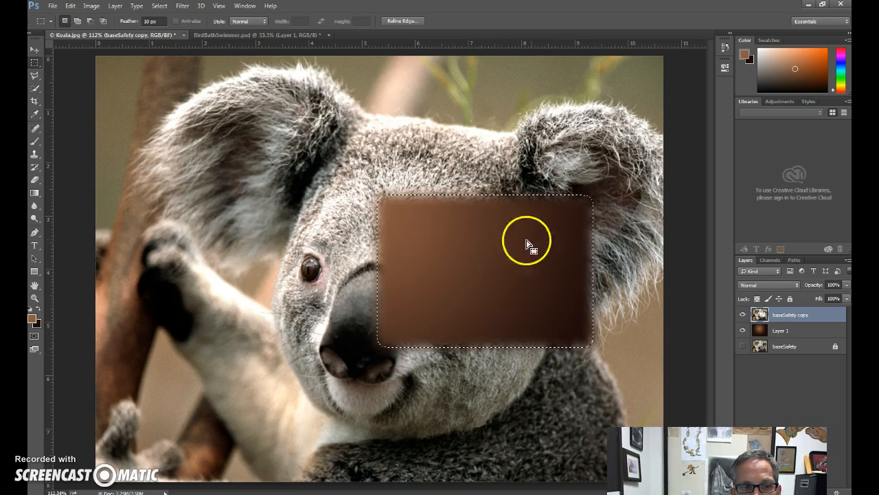
Toggle the visibility of Layer 1 and baseSafety to examine what shows through the hole in baseSafety copy.
left_click(743, 331)
left_click(743, 330)
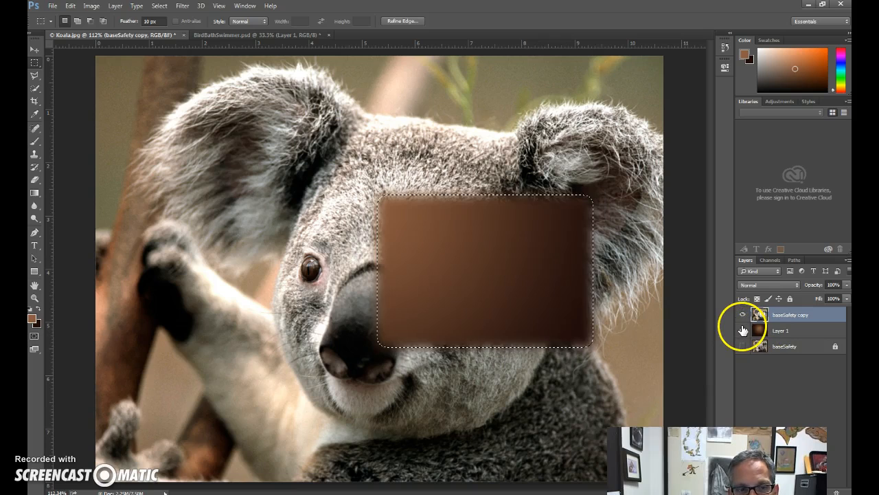
left_click(783, 332)
left_click(742, 330)
left_click(742, 330)
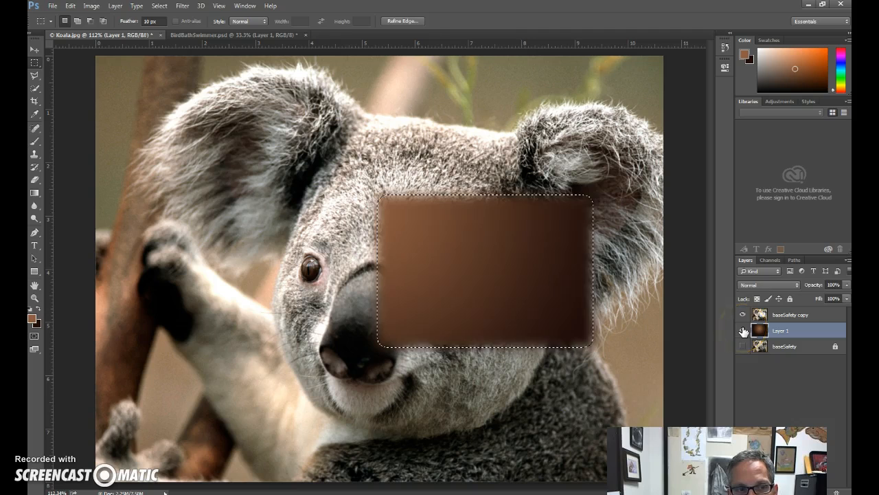
left_click(743, 331)
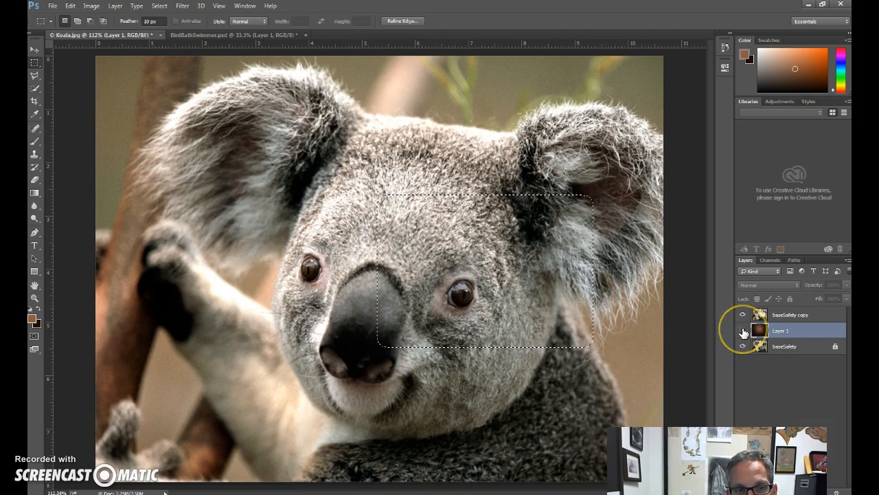
left_click(742, 330)
left_click(742, 331)
left_click(744, 346)
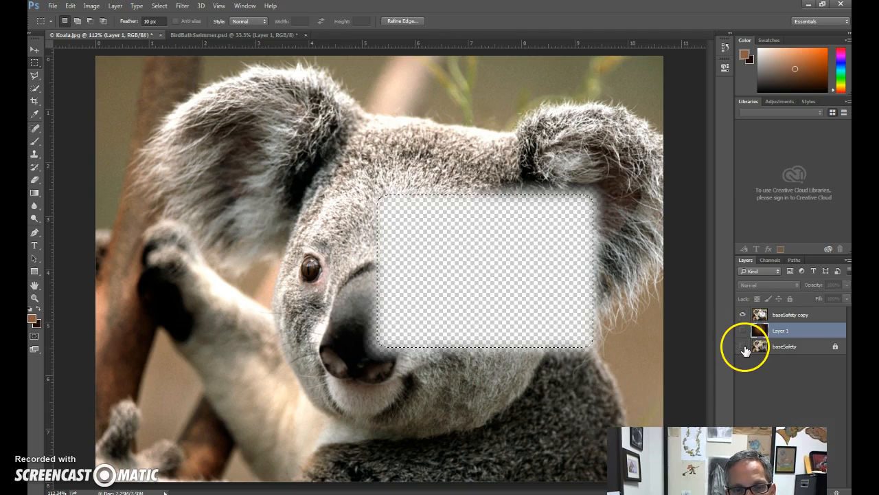
left_click(742, 331)
left_click(743, 331)
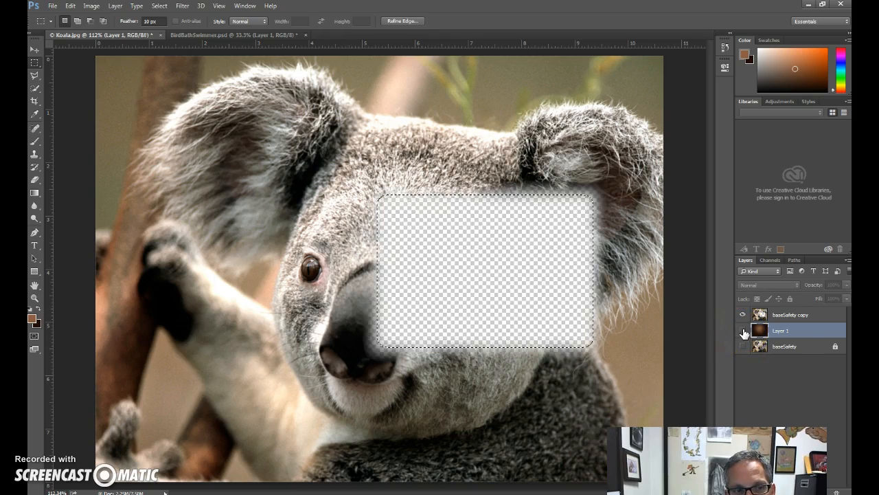
left_click(742, 330)
left_click(780, 331)
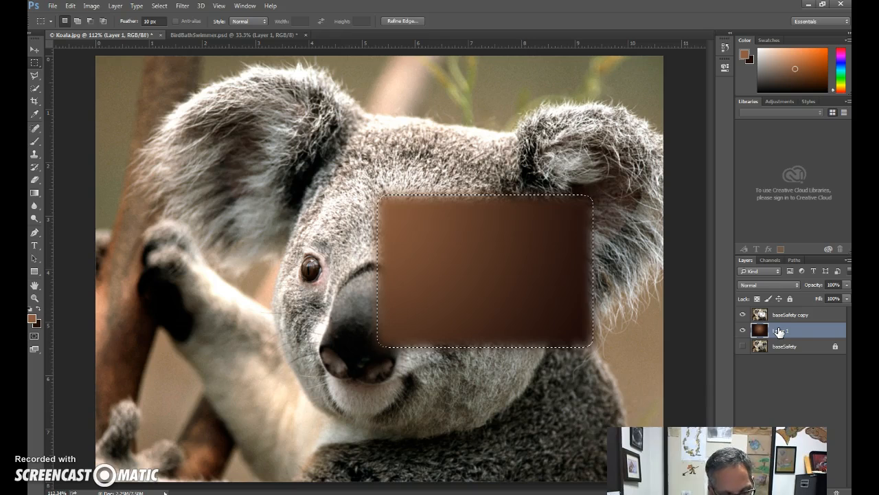
Undo the deletion and the rectangular selection, and toggle baseSafety copy's visibility to check the gradient beneath it.
key("ctrl+z")
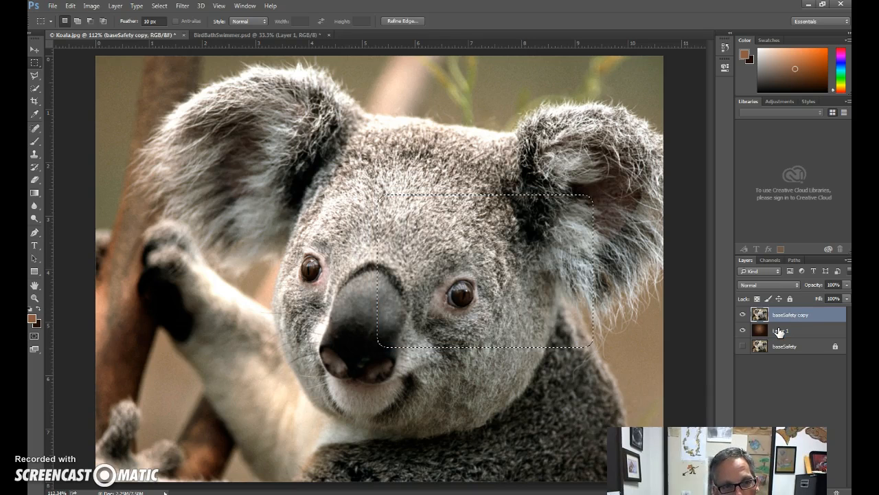
key("ctrl+alt+z")
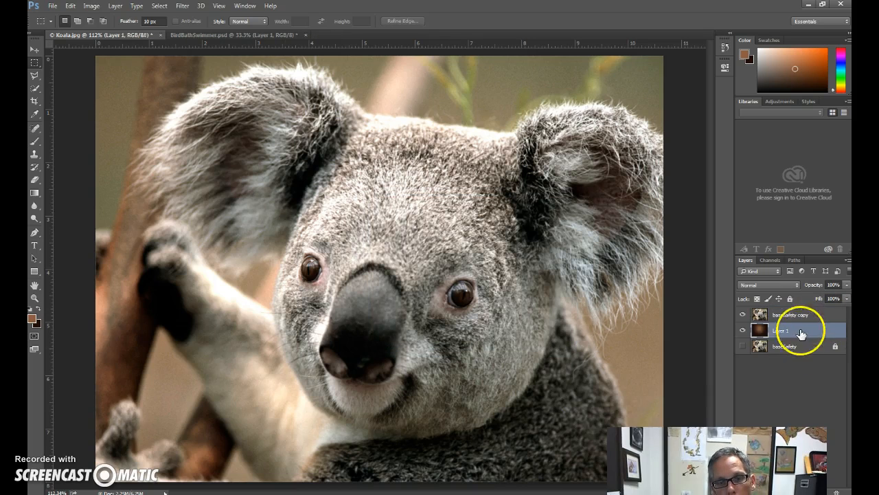
left_click(743, 314)
left_click(742, 314)
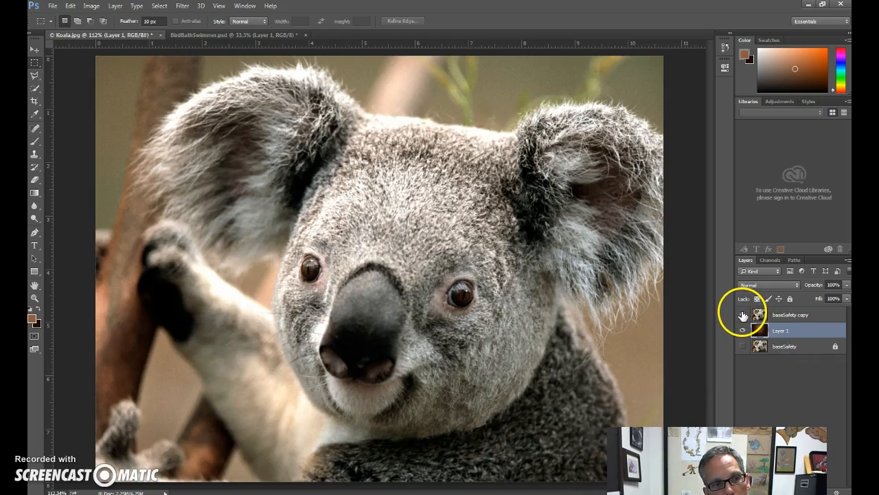
left_click(743, 315)
left_click(742, 314)
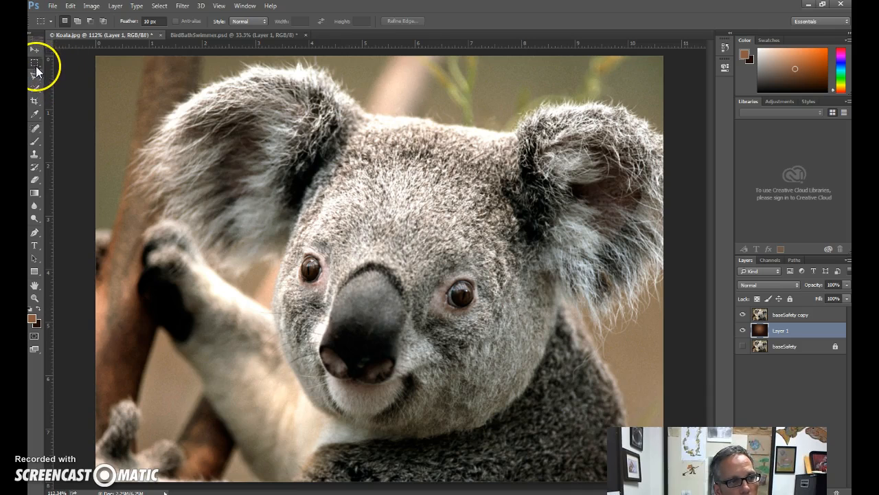
Crop the image to a roughly square area around the koala's eyes and nose, and undo the crop.
left_click(35, 92)
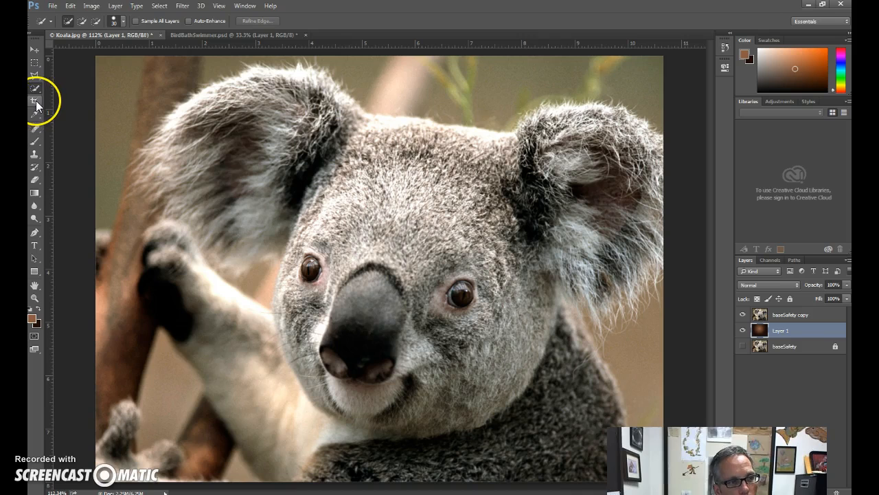
left_click(36, 100)
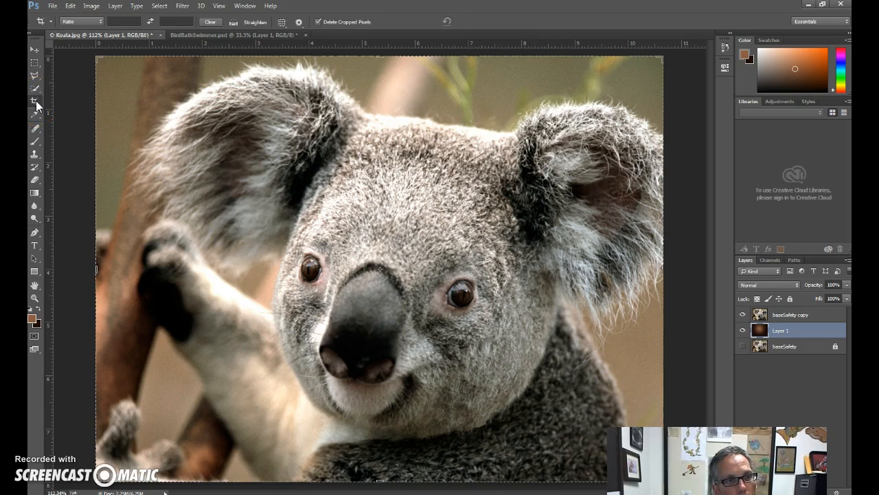
left_click_drag(102, 271, 264, 273)
left_click_drag(383, 53, 382, 177)
left_click_drag(431, 270, 516, 298)
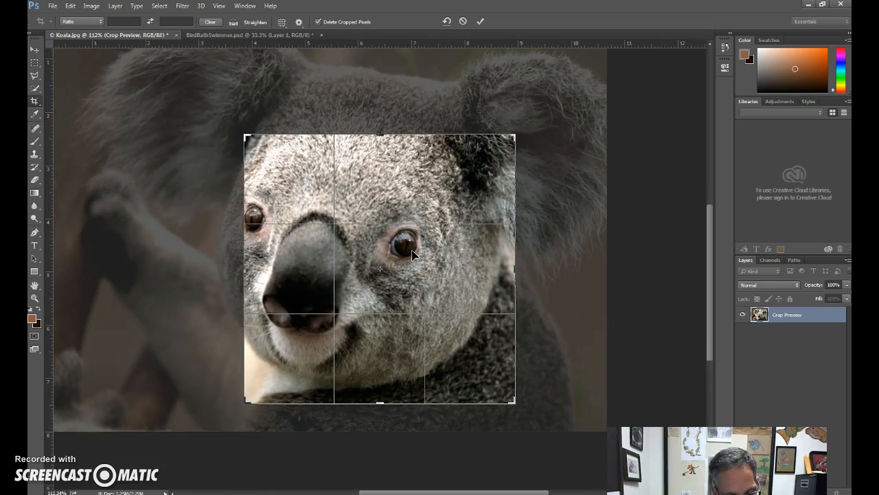
key("Return")
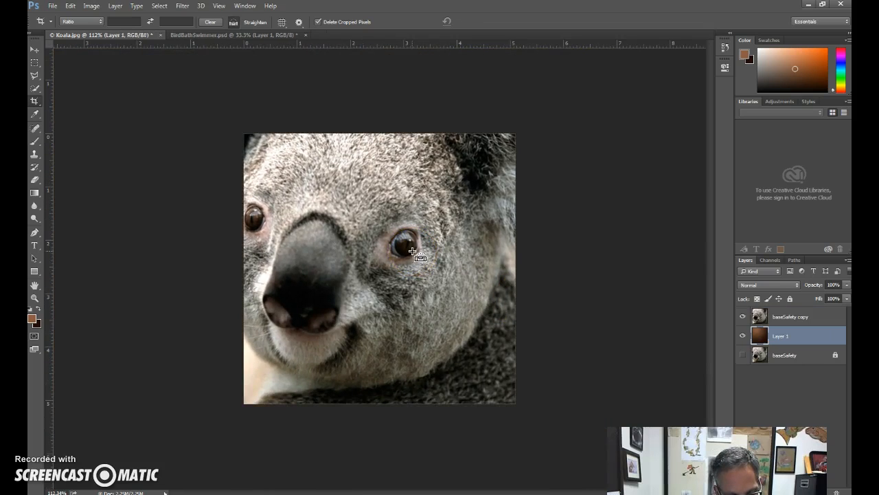
key("ctrl+z")
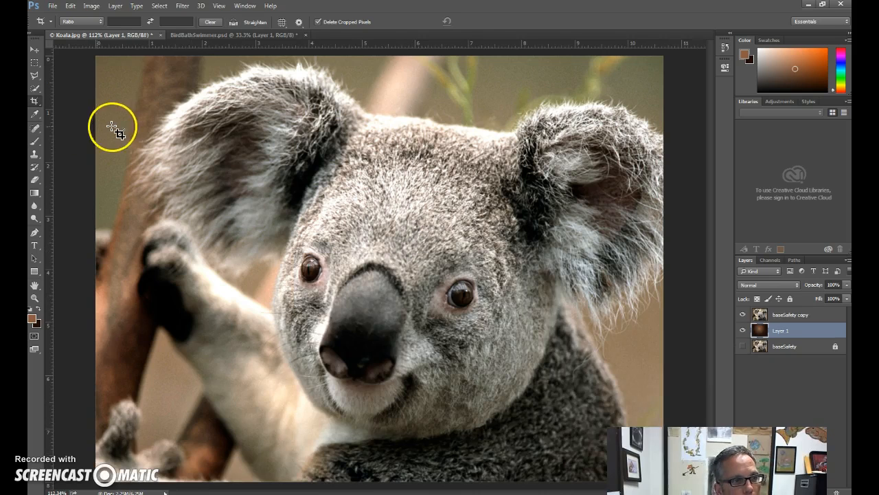
Sample the grey of the koala's nose and the dark brown of its right-hand eye as the foreground colour.
left_click(35, 114)
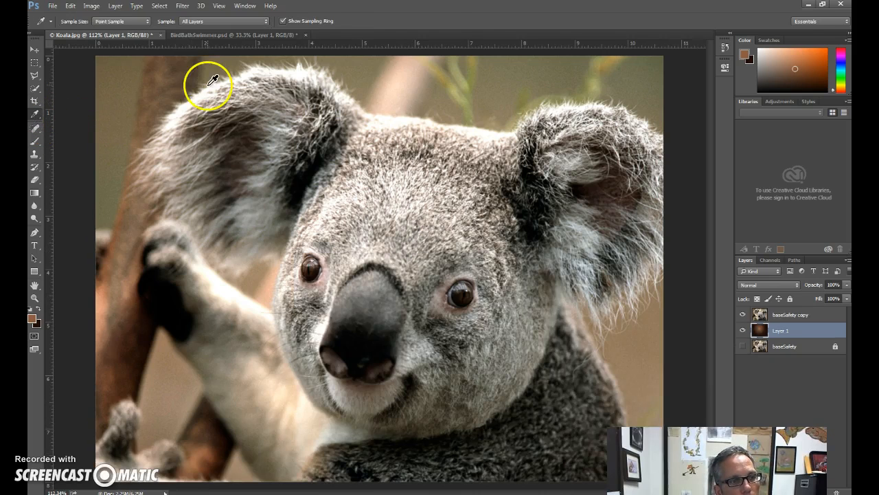
left_click_drag(367, 279, 364, 307)
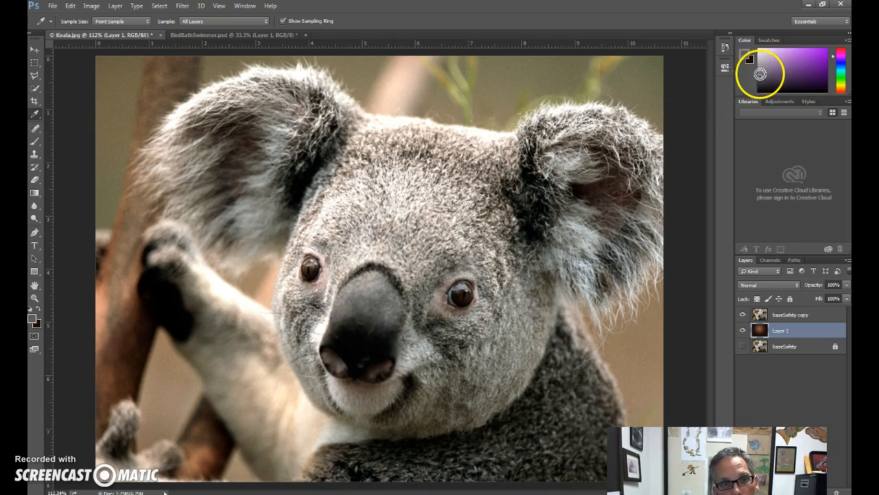
left_click_drag(465, 295, 468, 296)
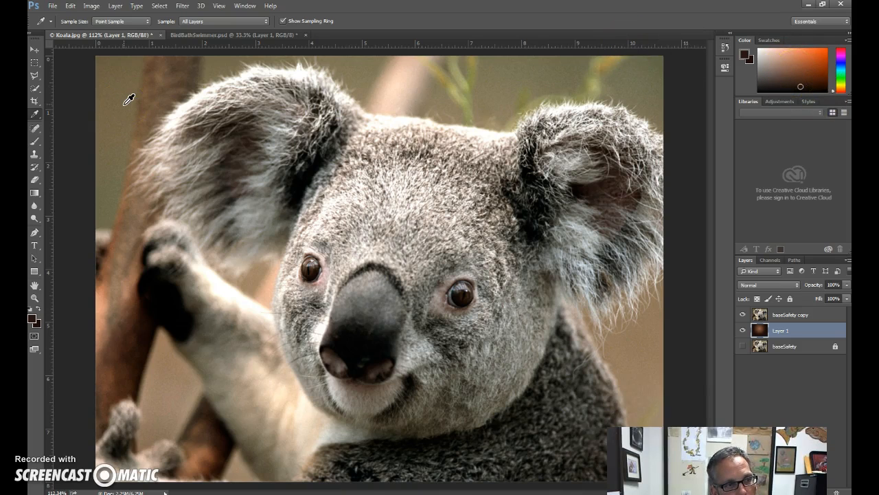
Choose the Brush tool and add a new layer named funnyFace above baseSafety copy.
left_click(34, 142)
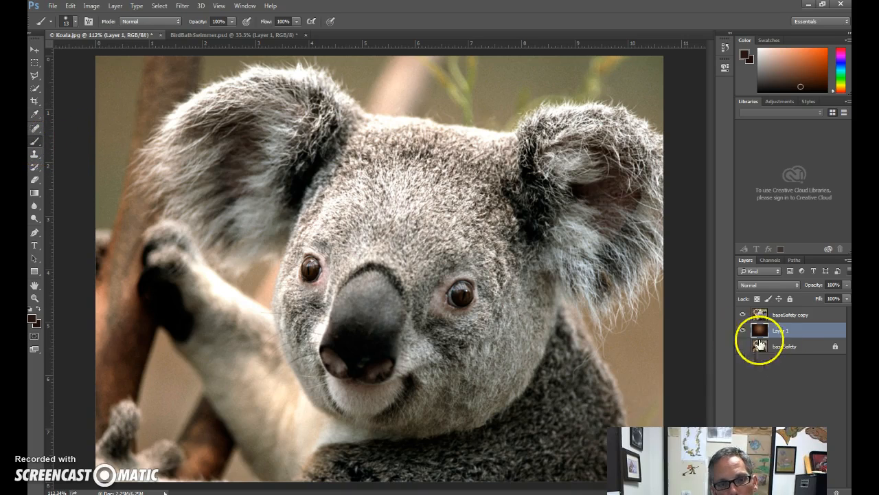
left_click(792, 316)
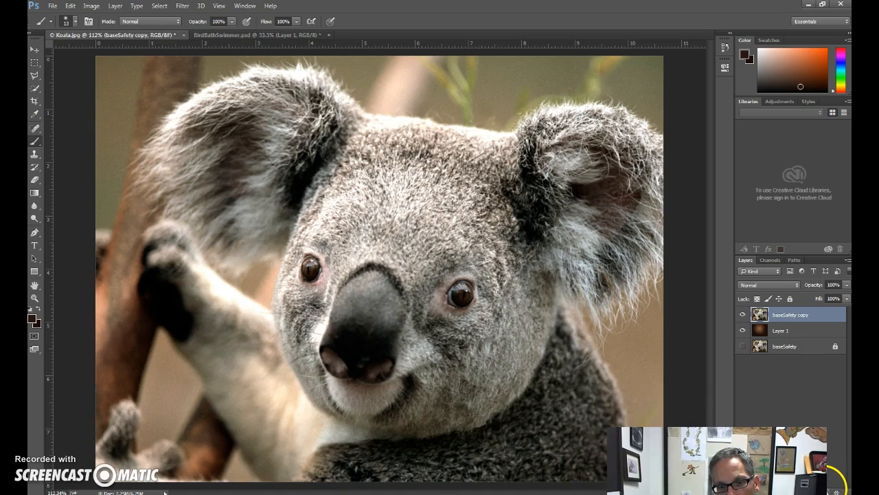
left_click(828, 492)
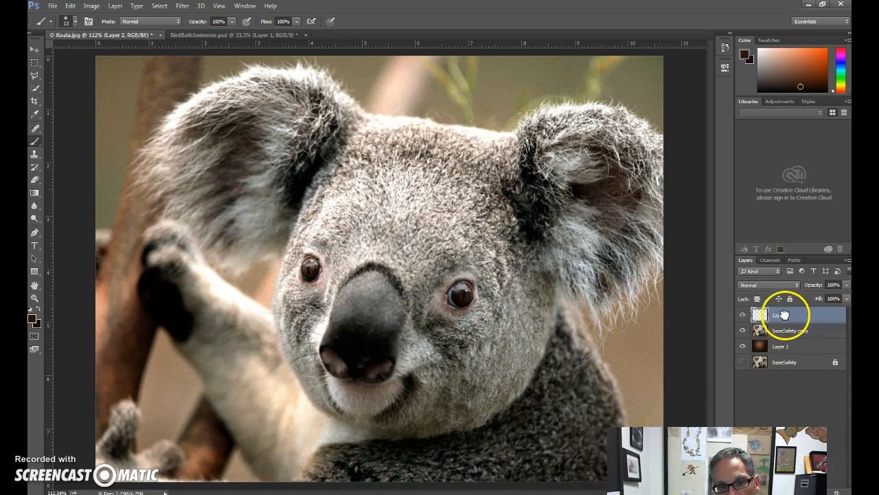
double_click(783, 315)
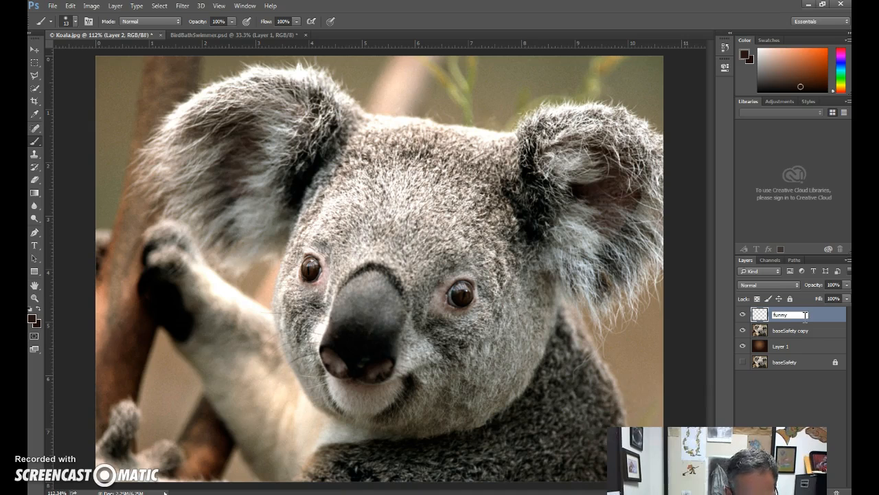
key("Return")
left_click(783, 314)
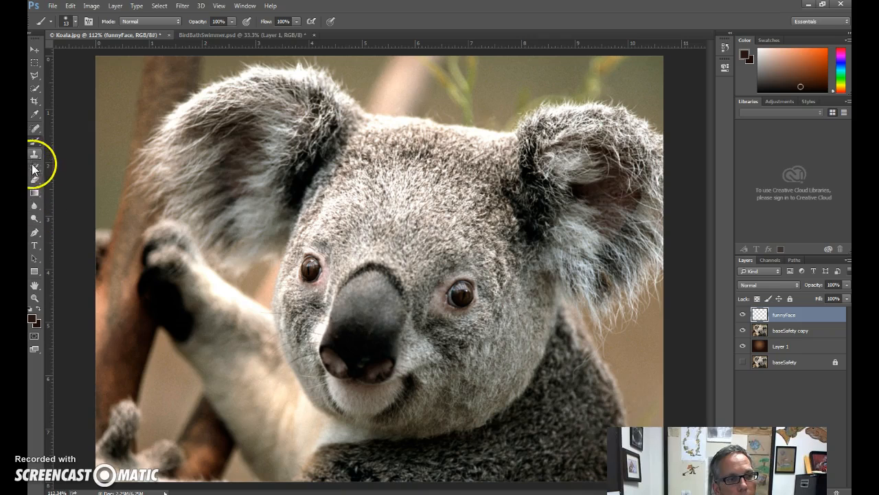
Choose the Brush tool with a hard round tip, 13 px in size and 100% hardness.
left_click(38, 72)
left_click(38, 63)
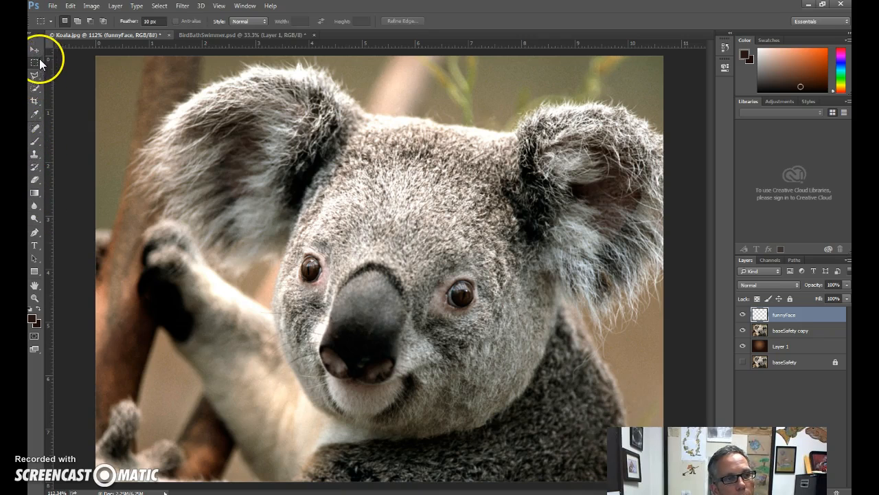
left_click(36, 141)
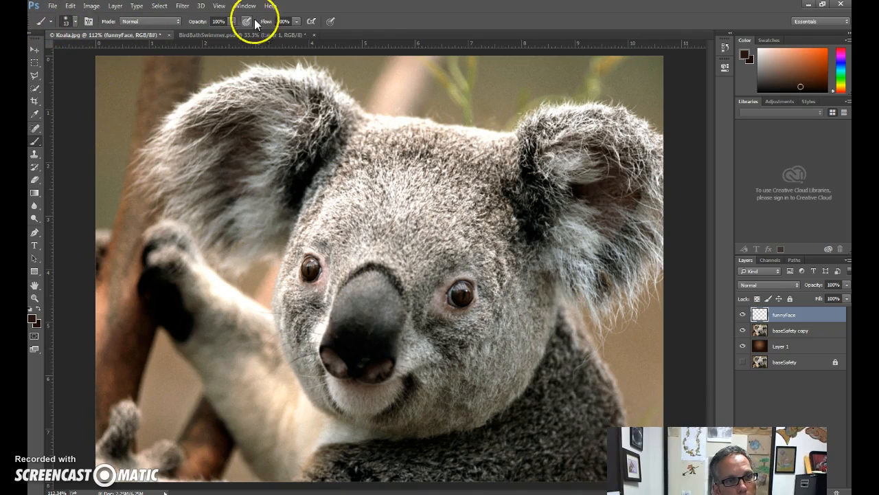
left_click(76, 25)
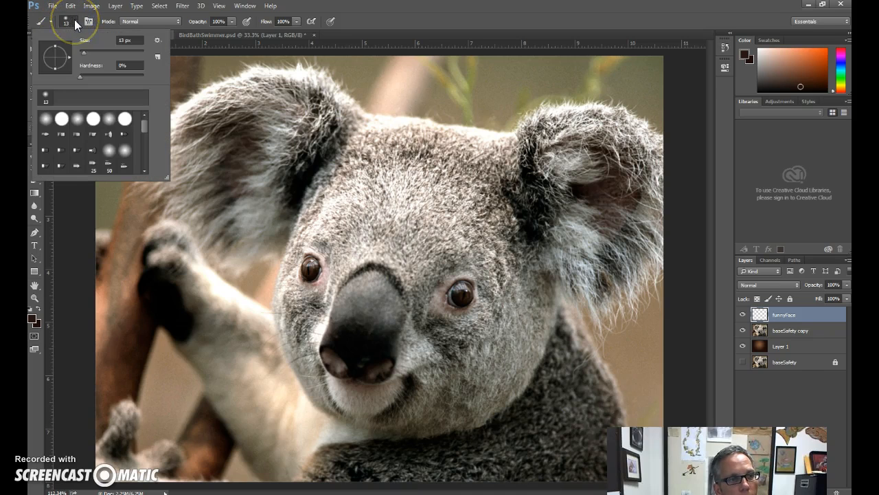
mouse_move(144, 127)
left_mouse_down()
mouse_move(141, 165)
mouse_move(142, 116)
left_mouse_up()
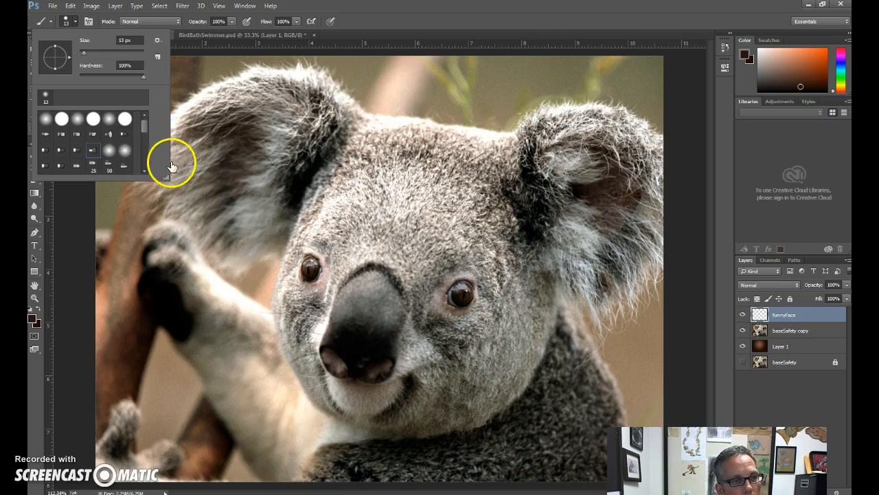
mouse_move(145, 128)
left_mouse_down()
mouse_move(144, 160)
mouse_move(145, 122)
left_mouse_up()
left_click(94, 119)
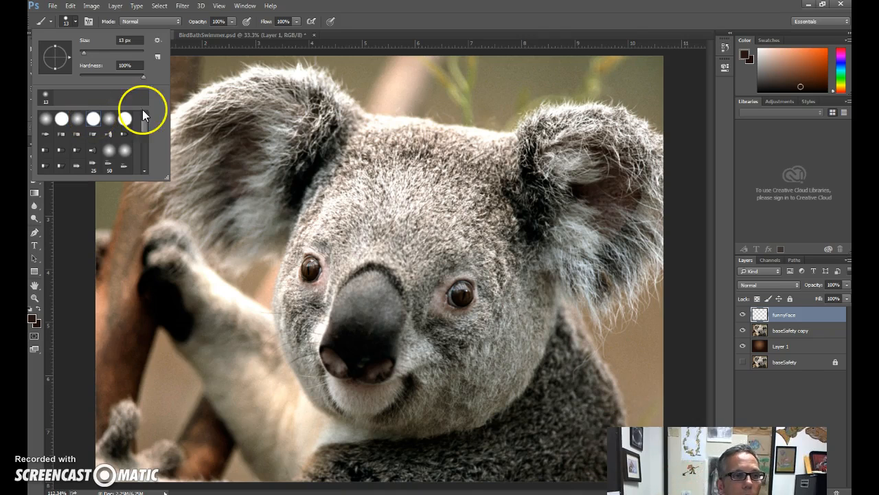
double_click(92, 120)
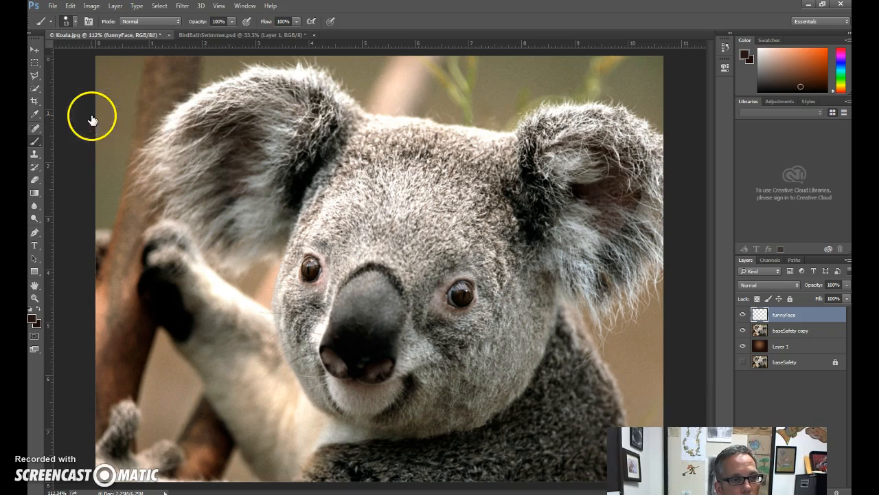
Scribble looping dark brown brush strokes over the koala's left-hand ear, forehead and nose on the funnyFace layer.
left_click(448, 185)
mouse_move(397, 216)
left_mouse_down()
mouse_move(251, 289)
mouse_move(357, 180)
mouse_move(313, 237)
mouse_move(415, 296)
mouse_move(369, 334)
mouse_move(421, 193)
mouse_move(386, 118)
mouse_move(355, 138)
mouse_move(476, 131)
mouse_move(324, 146)
mouse_move(200, 180)
mouse_move(230, 234)
mouse_move(139, 209)
mouse_move(234, 101)
mouse_move(225, 203)
mouse_move(348, 234)
mouse_move(400, 331)
mouse_move(497, 268)
left_mouse_up()
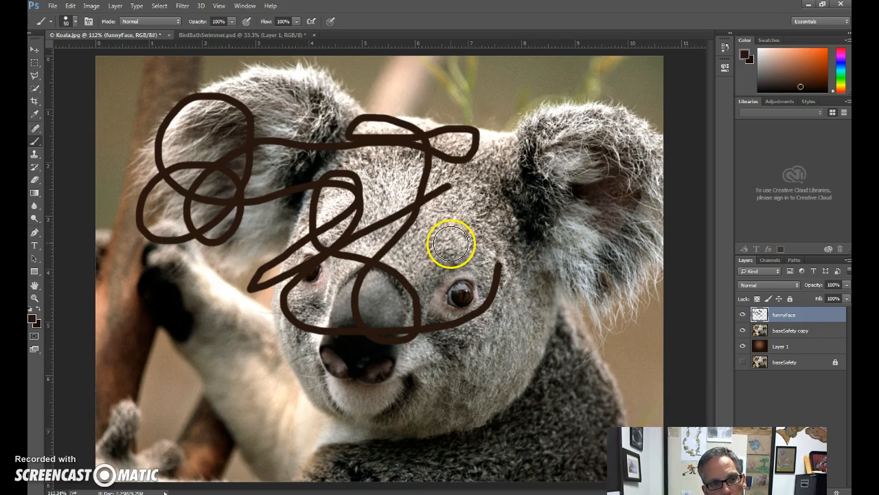
Enlarge the brush to 600 px, paint over the koala's face, and undo that stroke.
key("bracketright")
key("bracketright")
key("bracketright")
key("bracketright")
key("bracketright")
key("bracketright")
key("bracketright")
key("bracketright")
key("bracketright")
key("bracketright")
key("bracketright")
key("bracketright")
key("bracketright")
key("bracketright")
mouse_move(465, 281)
left_mouse_down()
mouse_move(459, 268)
mouse_move(373, 298)
mouse_move(437, 233)
left_mouse_up()
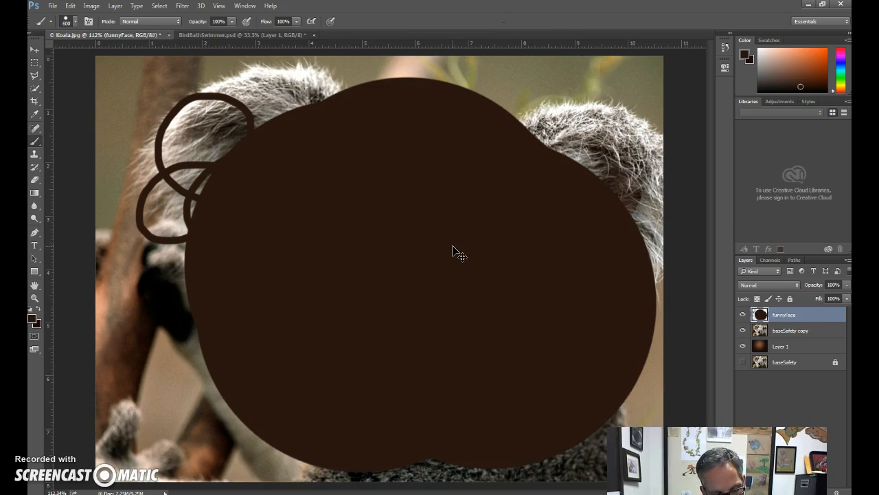
key("ctrl+z")
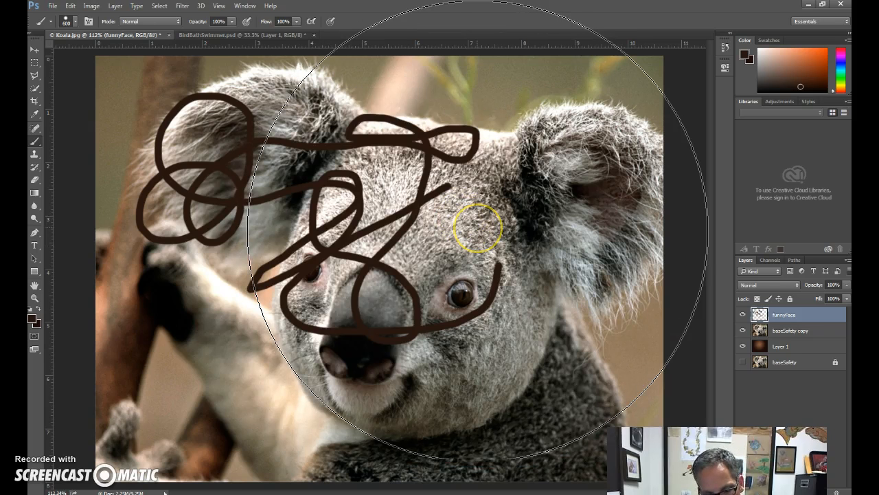
Shrink the brush and paint a thick dark band across the koala's forehead just above the eyes.
key("bracketleft")
key("bracketleft")
key("bracketleft")
key("bracketleft")
key("bracketleft")
key("bracketleft")
key("bracketleft")
key("bracketleft")
key("bracketleft")
key("bracketleft")
key("bracketleft")
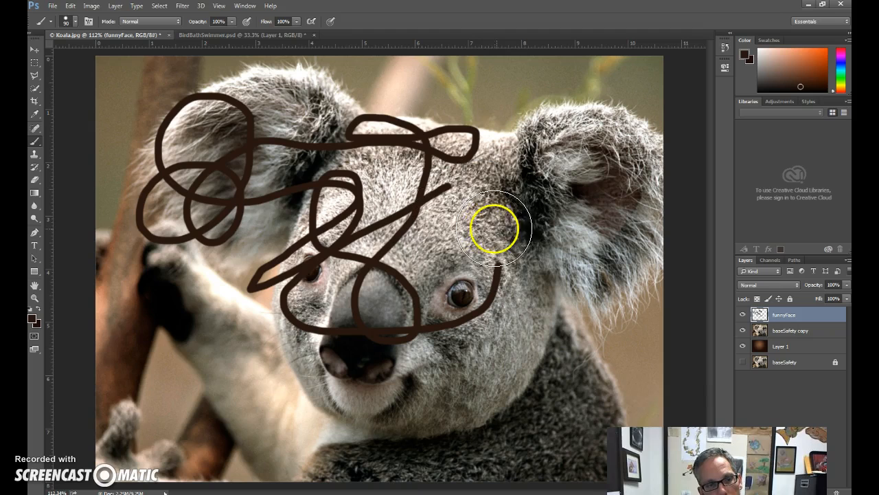
left_click(501, 228)
mouse_move(500, 228)
left_mouse_down()
mouse_move(314, 251)
mouse_move(287, 241)
left_mouse_up()
Reduce the brush size further and paint a narrower curved stroke over the koala's raised arm beside its face.
key("bracketleft")
key("bracketleft")
key("bracketleft")
key("bracketleft")
key("bracketleft")
key("bracketleft")
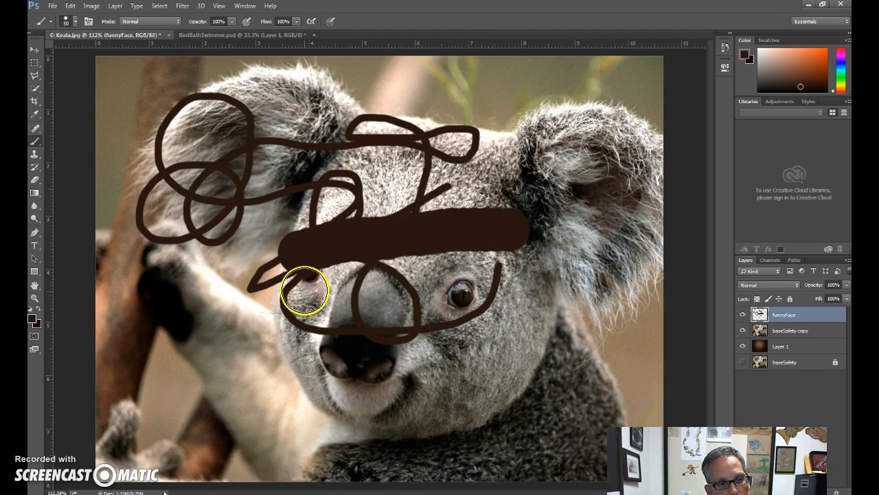
key("bracketleft")
key("bracketleft")
left_click_drag(244, 310, 296, 430)
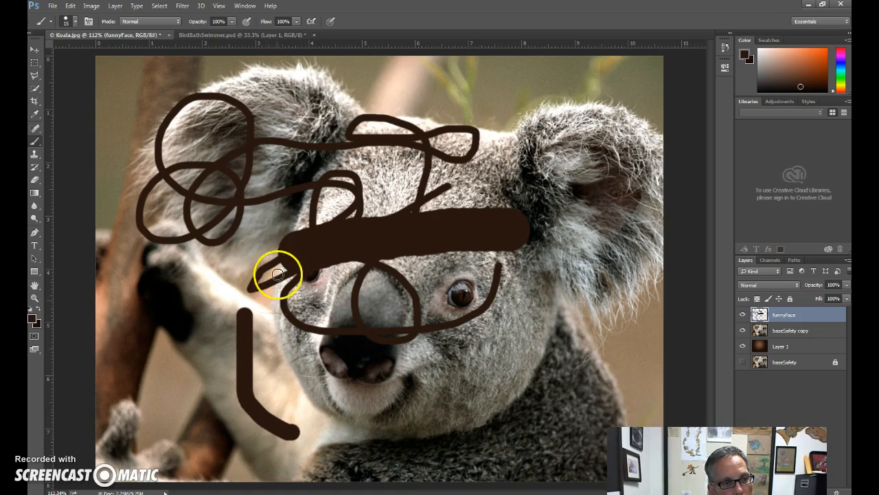
Choose the Eraser with a 13 px brush and erase parts of the thick forehead band on the funnyFace layer.
left_click(34, 179)
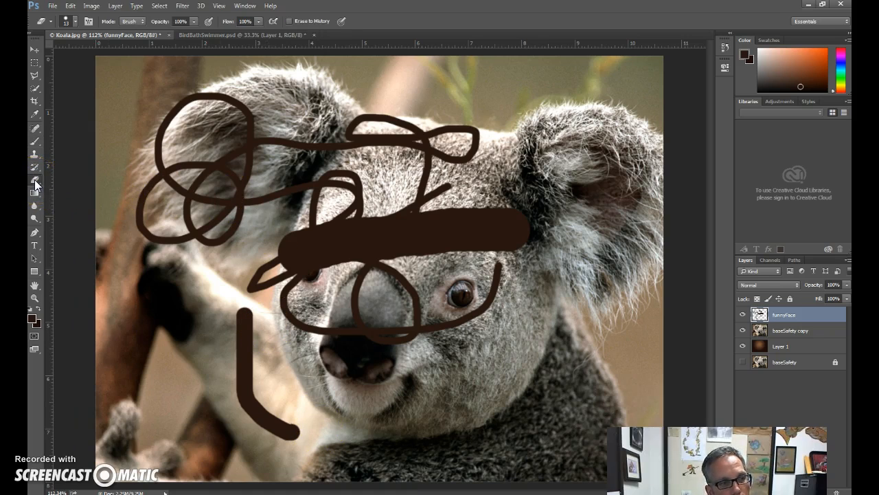
left_click(76, 25)
double_click(46, 101)
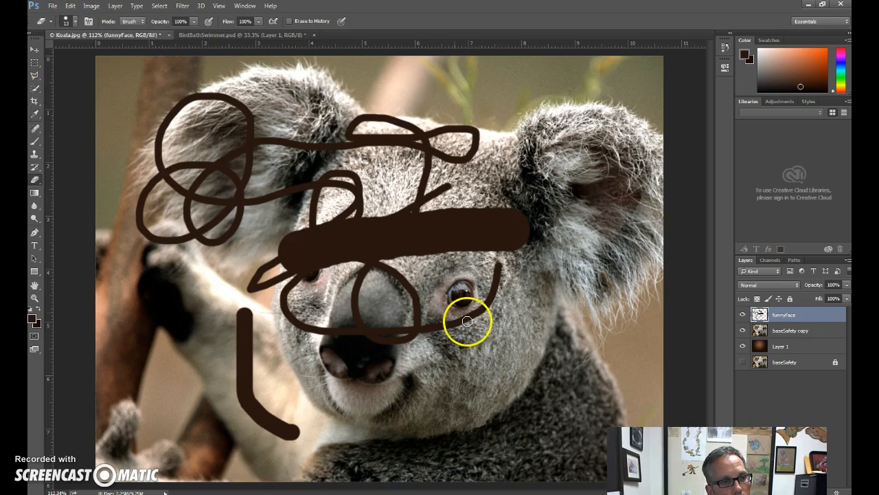
mouse_move(396, 204)
left_mouse_down()
mouse_move(401, 279)
mouse_move(410, 189)
mouse_move(424, 247)
mouse_move(447, 242)
mouse_move(463, 213)
mouse_move(501, 232)
mouse_move(462, 222)
mouse_move(511, 221)
left_mouse_up()
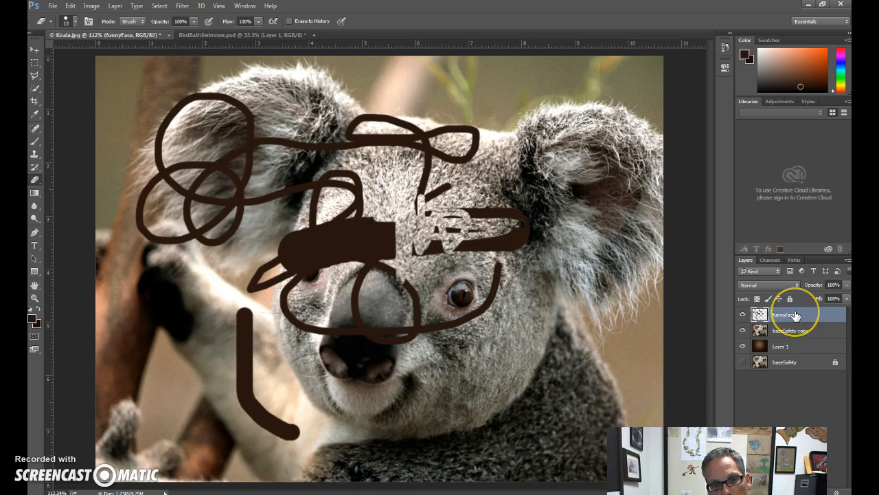
Erase over the koala's right-hand eye on baseSafety copy, and toggle Layer 1's visibility to check the gradient showing through.
left_click(793, 334)
mouse_move(562, 270)
left_mouse_down()
mouse_move(489, 301)
mouse_move(455, 293)
mouse_move(464, 264)
mouse_move(467, 294)
mouse_move(432, 278)
mouse_move(450, 268)
mouse_move(509, 292)
mouse_move(490, 303)
mouse_move(495, 271)
left_mouse_up()
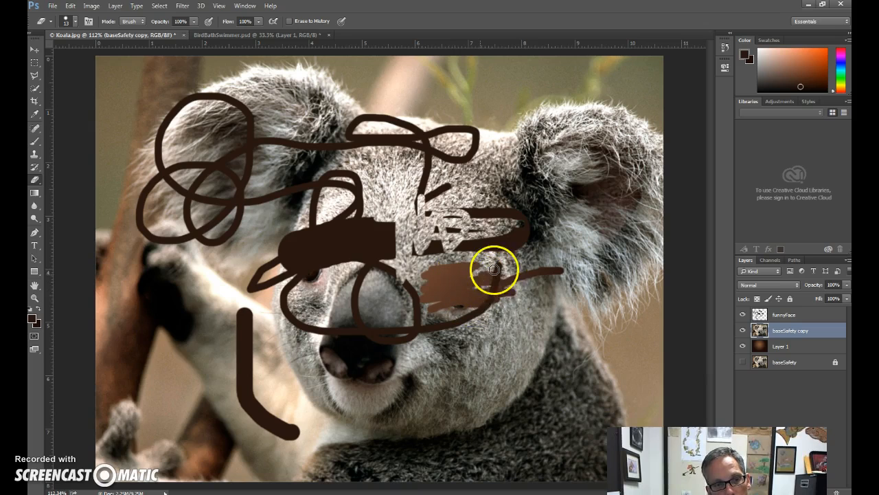
left_click(742, 346)
left_click(743, 346)
left_click(743, 346)
left_click(742, 346)
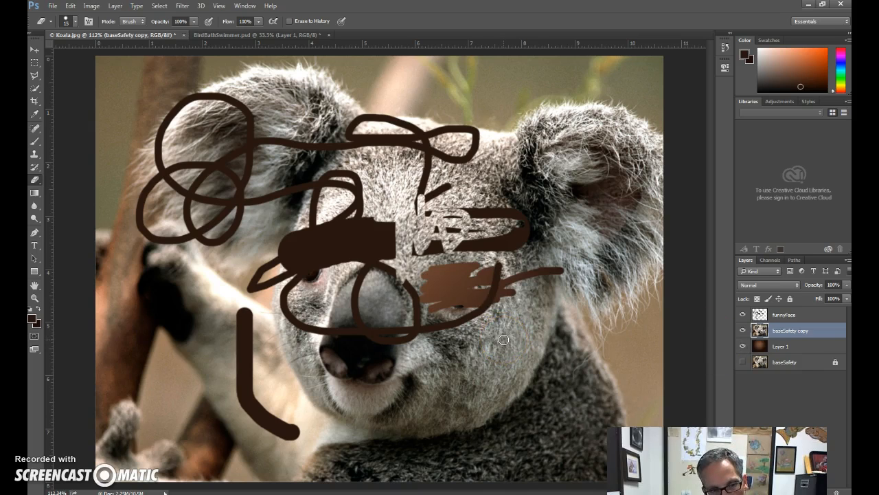
Enlarge the eraser, erase a broad curved band from the right-hand cheek to below the chin, and toggle Layer 1's visibility.
key("bracketright")
key("bracketright")
key("bracketright")
key("bracketright")
key("bracketright")
key("bracketright")
mouse_move(520, 334)
left_mouse_down()
mouse_move(470, 411)
mouse_move(359, 431)
mouse_move(461, 415)
mouse_move(522, 338)
mouse_move(529, 307)
left_mouse_up()
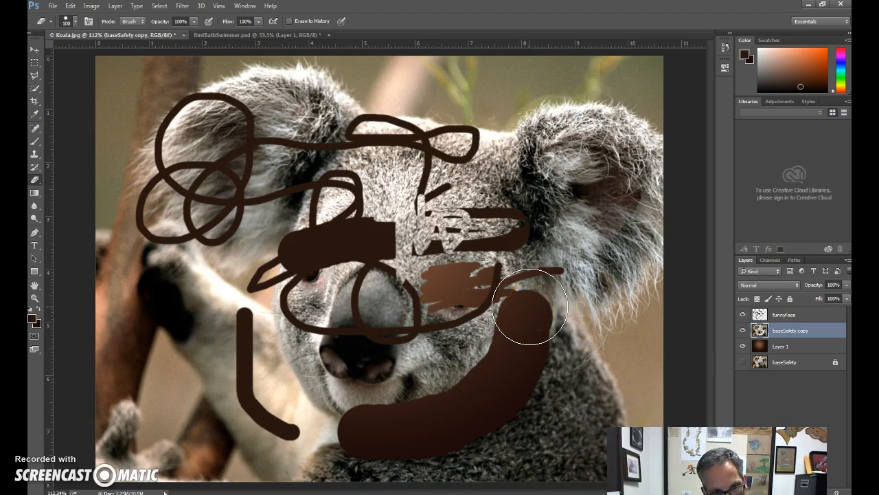
left_click(743, 347)
left_click(743, 346)
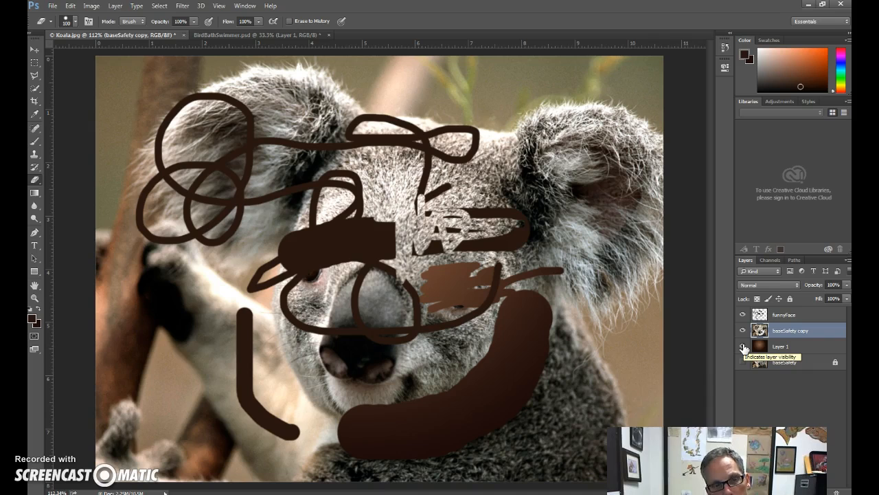
Undo all the eraser and brush strokes, stepping back to before the new top layer was renamed.
key("ctrl+alt+z")
key("ctrl+alt+z")
key("ctrl+alt+z")
key("ctrl+alt+z")
key("ctrl+alt+z")
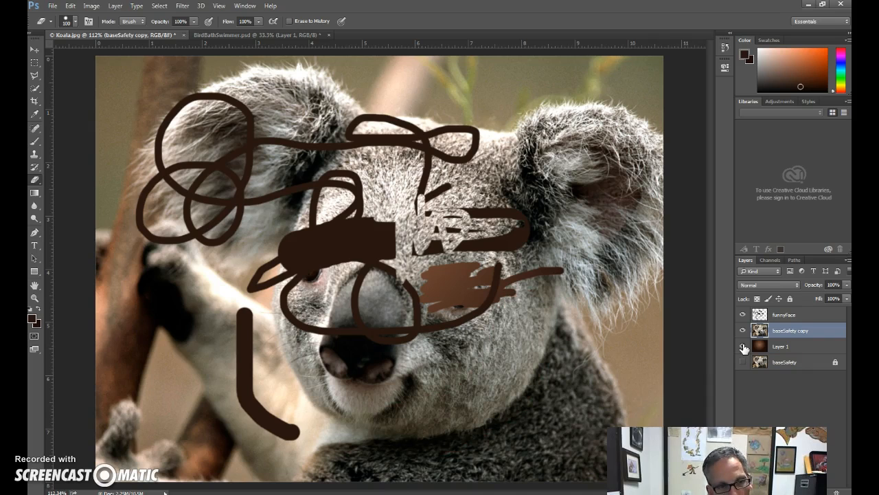
key("ctrl+alt+z")
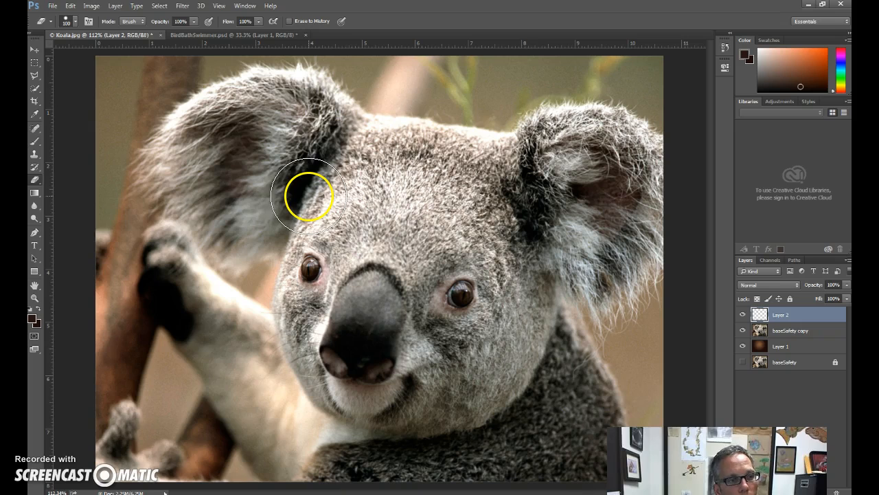
Choose the Brush tool with the 24 px spatter tip for painting on Layer 2.
left_click(34, 146)
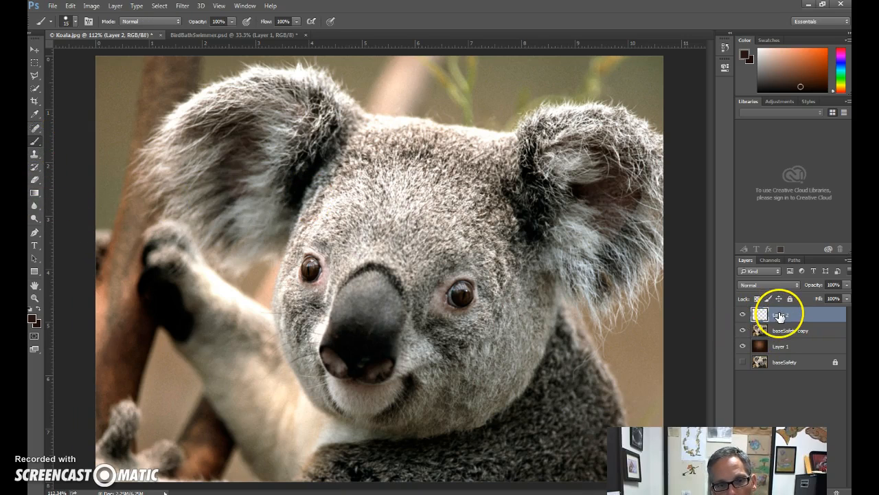
left_click(75, 21)
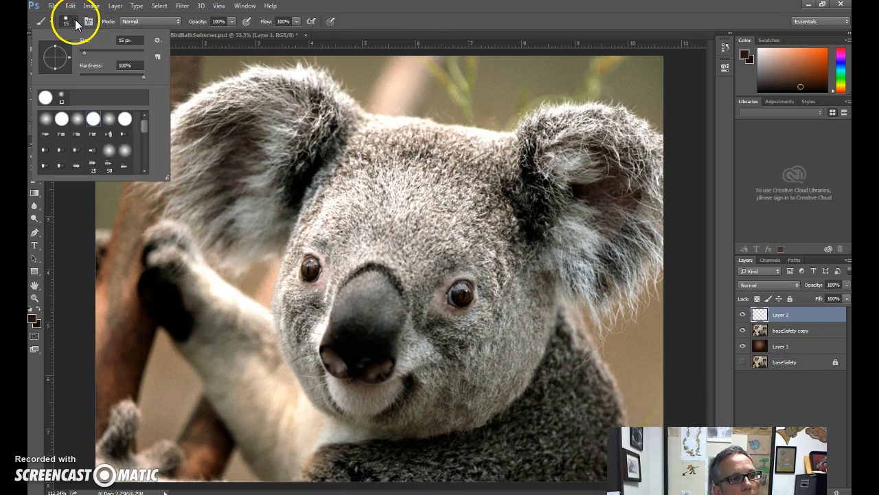
left_click_drag(145, 128, 143, 146)
left_click(126, 139)
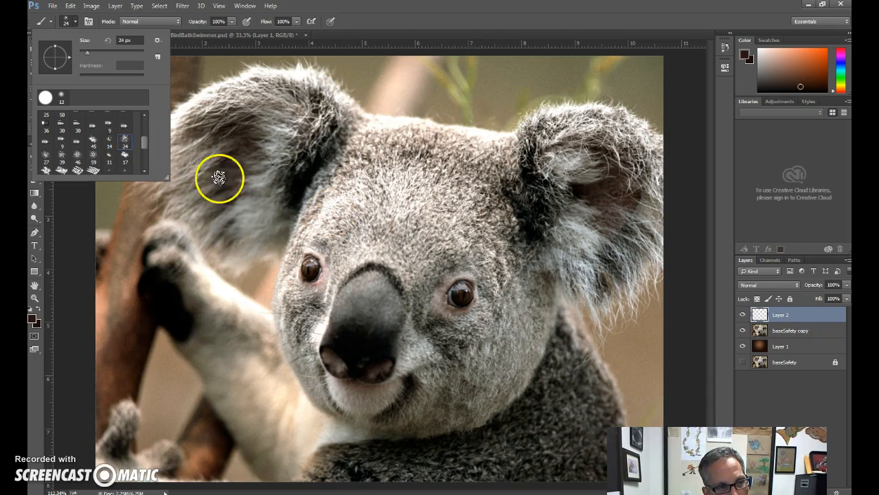
double_click(125, 141)
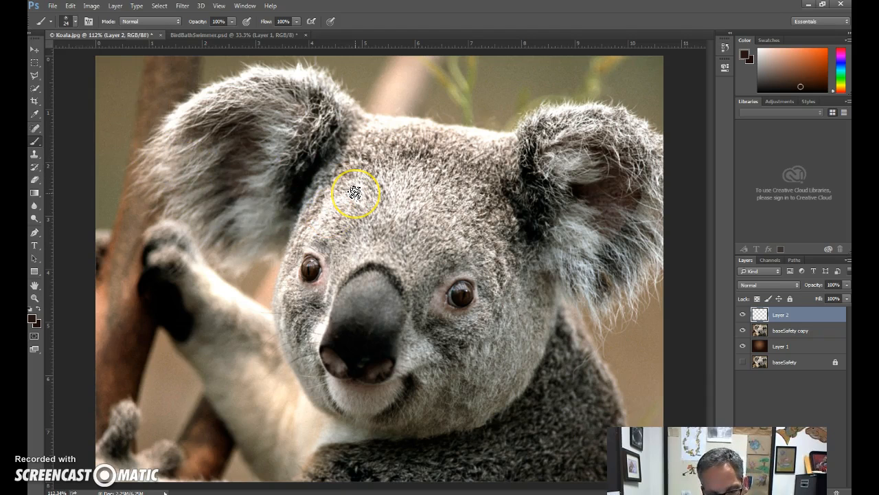
Set the spatter brush to 200 px and paint dark brown over the koala's left-hand ear and forehead on Layer 2.
key("bracketright")
key("bracketright")
key("bracketright")
key("bracketright")
key("bracketright")
key("bracketright")
key("bracketright")
key("bracketright")
key("bracketright")
key("bracketright")
key("bracketright")
key("bracketright")
key("bracketright")
key("bracketright")
key("bracketright")
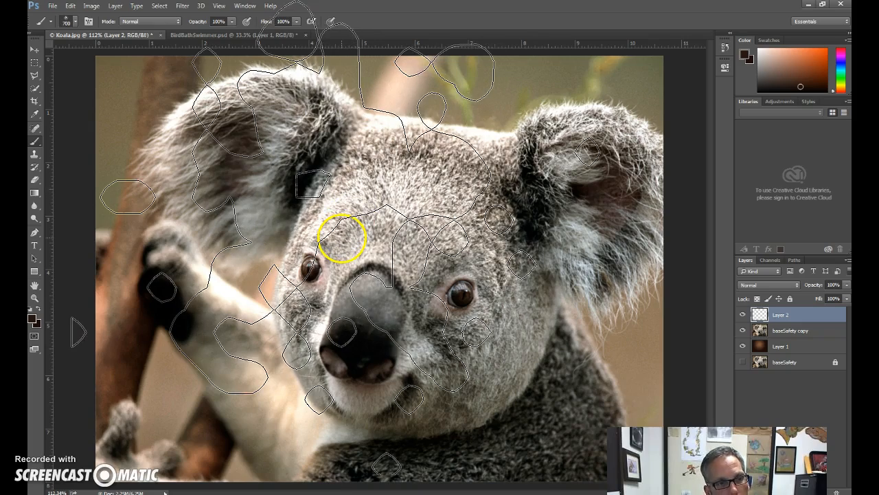
key("bracketleft")
key("bracketleft")
key("bracketleft")
key("bracketleft")
key("bracketleft")
key("bracketleft")
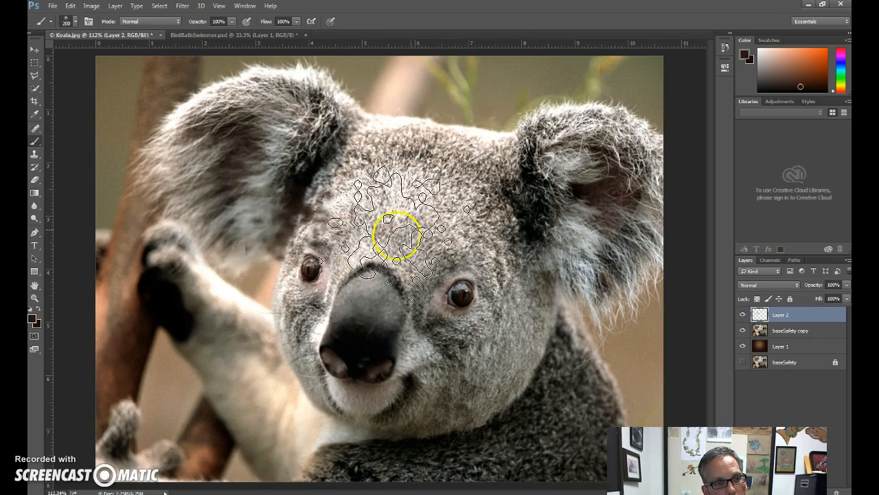
mouse_move(431, 232)
left_mouse_down()
mouse_move(428, 282)
mouse_move(357, 186)
mouse_move(419, 167)
mouse_move(442, 137)
mouse_move(485, 120)
mouse_move(386, 103)
mouse_move(333, 119)
mouse_move(287, 115)
mouse_move(180, 145)
mouse_move(290, 220)
mouse_move(446, 147)
mouse_move(454, 135)
mouse_move(486, 196)
mouse_move(470, 217)
mouse_move(507, 138)
mouse_move(547, 124)
mouse_move(525, 242)
mouse_move(373, 212)
mouse_move(318, 234)
mouse_move(567, 286)
left_mouse_up()
Undo all the spatter brush strokes on Layer 2.
key("ctrl+alt+z")
key("ctrl+alt+z")
key("ctrl+alt+z")
key("ctrl+alt+z")
key("ctrl+alt+z")
key("ctrl+alt+z")
key("ctrl+alt+z")
key("ctrl+alt+z")
key("ctrl+alt+z")
key("ctrl+alt+z")
key("ctrl+alt+z")
key("ctrl+alt+z")
key("ctrl+alt+z")
key("ctrl+alt+z")
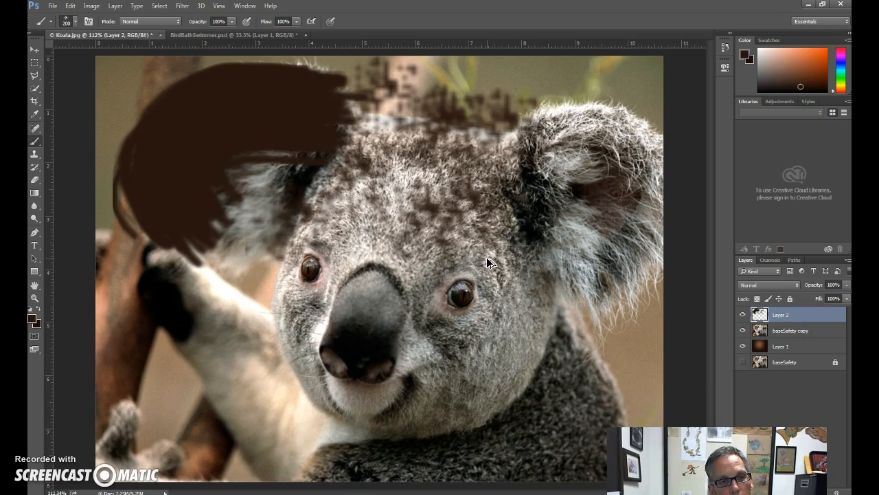
key("ctrl+alt+z")
key("ctrl+alt+z")
key("ctrl+alt+z")
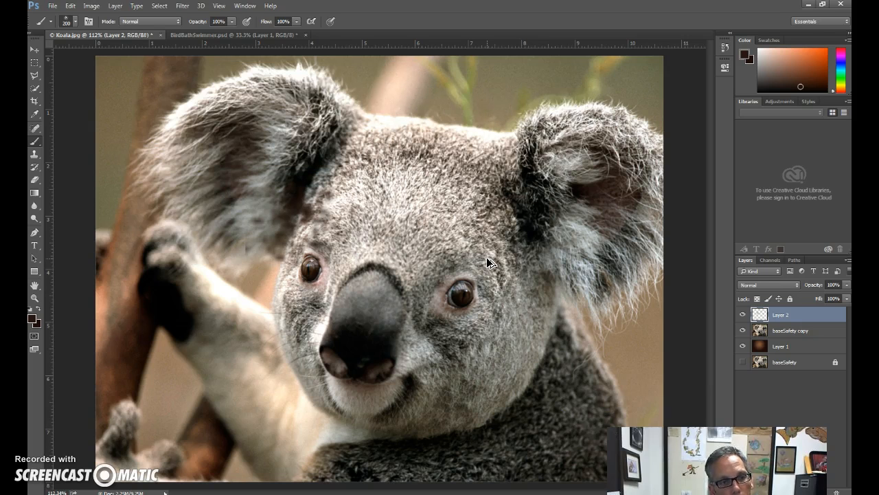
left_click(705, 344)
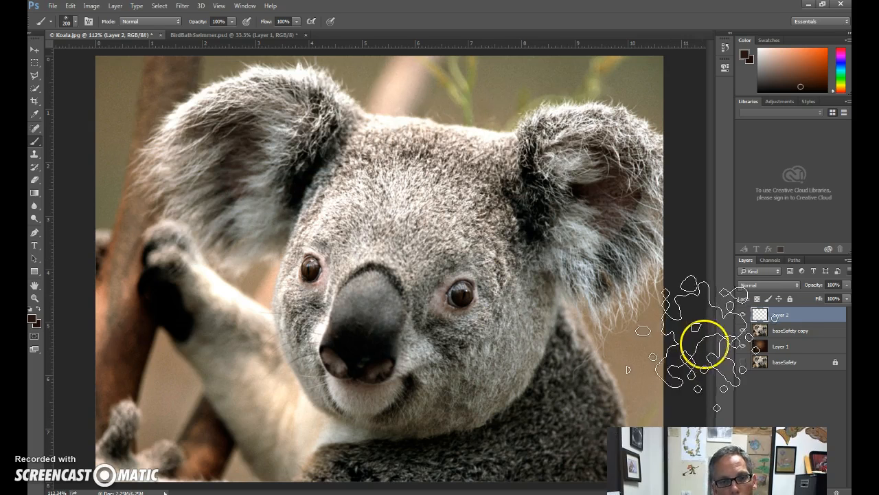
Select the baseSafety copy layer and choose the Eraser with the 14 px spatter tip.
left_click(787, 330)
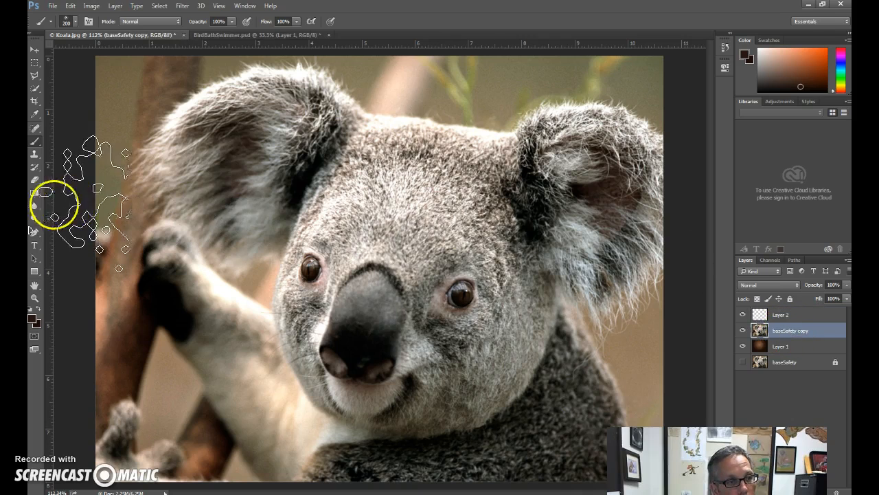
left_click(34, 179)
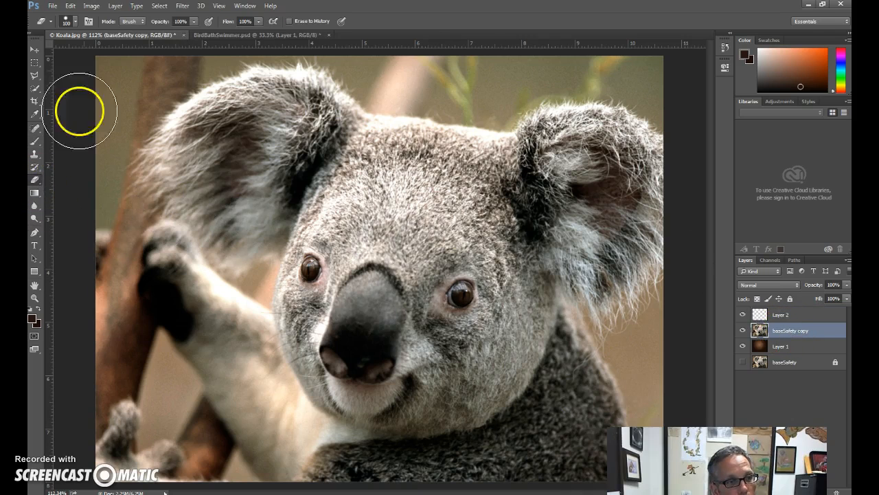
left_click(70, 21)
left_click_drag(144, 127, 144, 146)
left_click(124, 126)
left_click(110, 126)
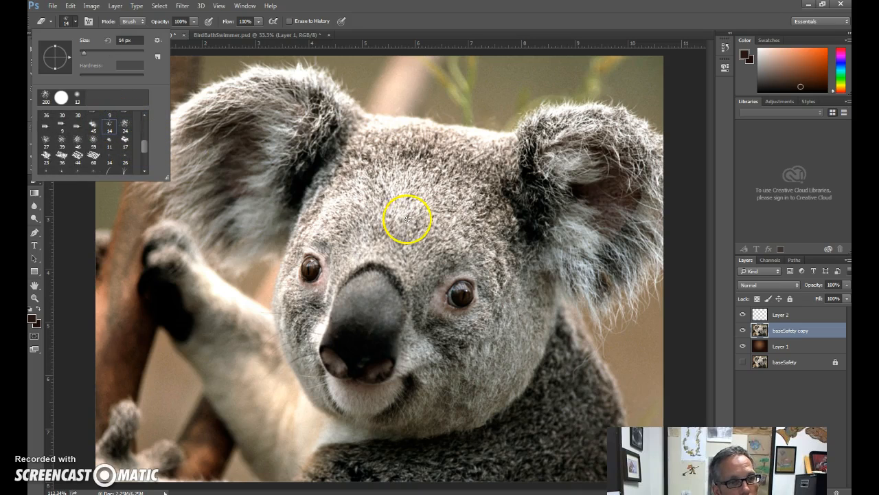
double_click(110, 125)
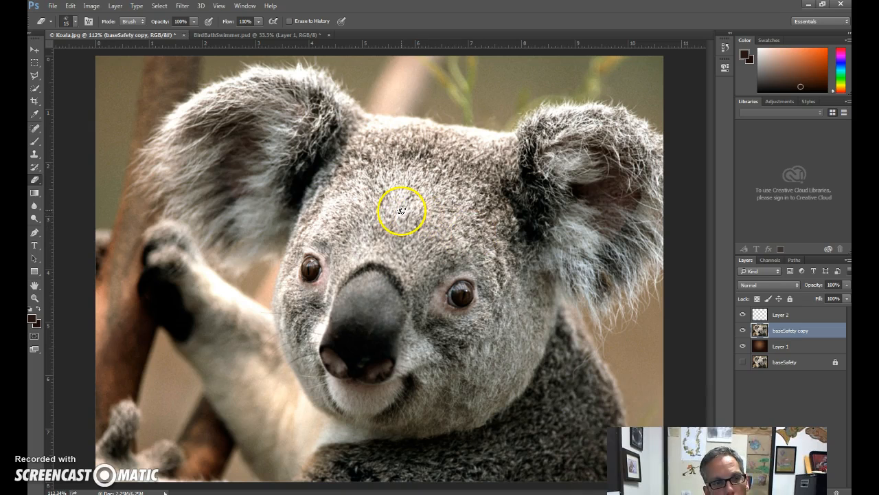
Enlarge the spatter eraser to 125 px and erase a patch at the top of the koala's head on baseSafety copy.
key("bracketright")
key("bracketright")
key("bracketright")
mouse_move(403, 161)
left_mouse_down()
mouse_move(410, 127)
mouse_move(403, 118)
mouse_move(315, 120)
mouse_move(318, 147)
mouse_move(336, 133)
mouse_move(426, 137)
mouse_move(405, 123)
mouse_move(418, 138)
mouse_move(489, 132)
left_mouse_up()
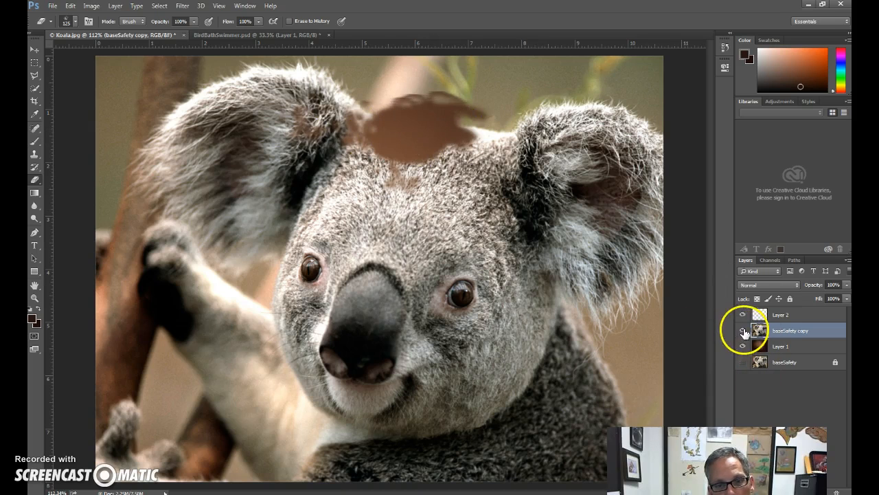
Check baseSafety copy's visibility, hide Layer 1 and erase the background along the image's upper edge on baseSafety copy.
left_click(743, 330)
left_click(743, 330)
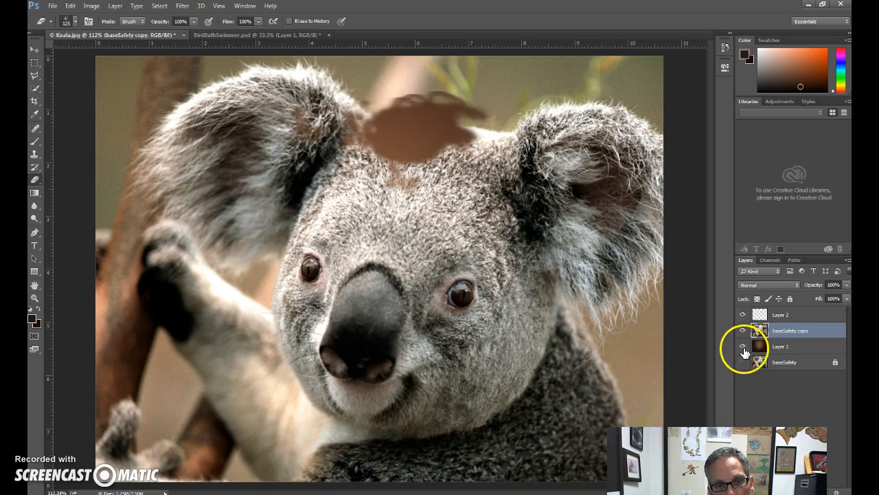
left_click(743, 346)
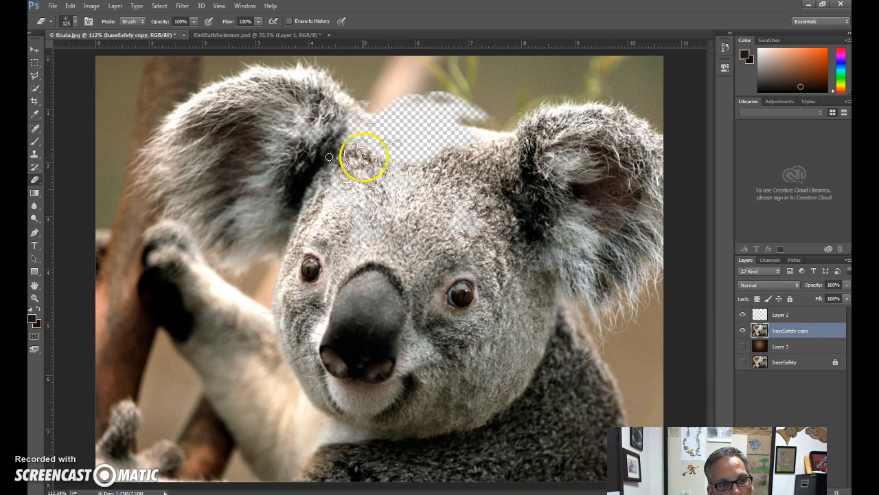
mouse_move(220, 63)
left_mouse_down()
mouse_move(157, 91)
mouse_move(128, 128)
mouse_move(122, 80)
mouse_move(232, 59)
mouse_move(352, 66)
mouse_move(361, 90)
mouse_move(374, 94)
mouse_move(436, 68)
mouse_move(504, 71)
mouse_move(505, 92)
mouse_move(489, 107)
mouse_move(535, 80)
mouse_move(584, 80)
mouse_move(591, 121)
left_mouse_up()
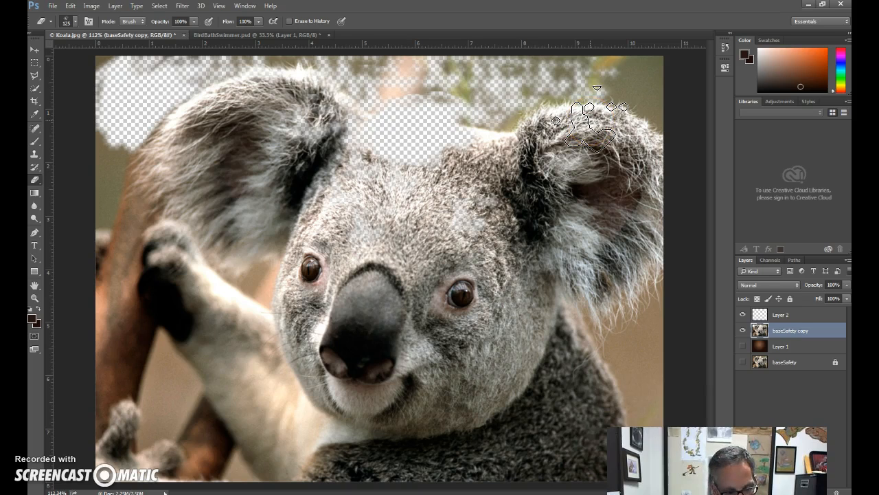
Undo the eraser strokes and the earlier layer changes until baseSafety copy is whole and Layer 2 is gone.
key("ctrl+alt+z")
key("ctrl+alt+z")
key("ctrl+alt+z")
key("ctrl+alt+z")
key("ctrl+alt+z")
key("ctrl+alt+z")
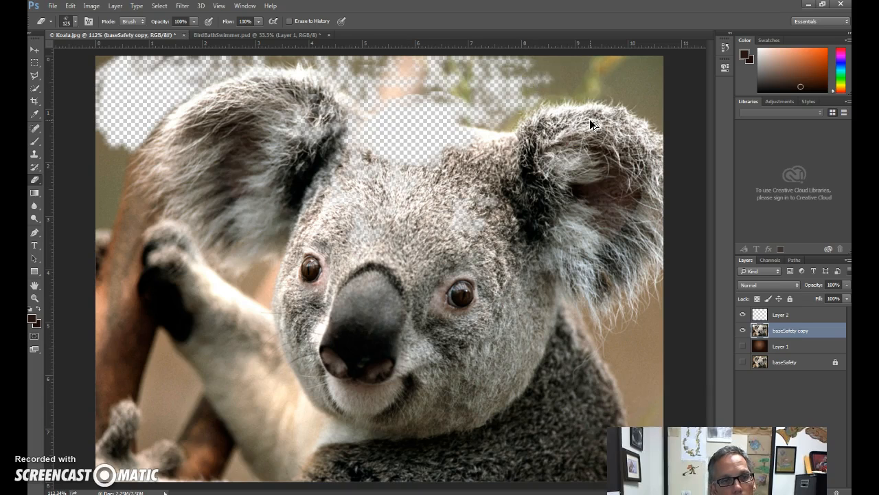
key("ctrl+alt+z")
key("ctrl+alt+z")
key("ctrl+alt+z")
key("ctrl+alt+z")
key("ctrl+alt+z")
key("ctrl+alt+z")
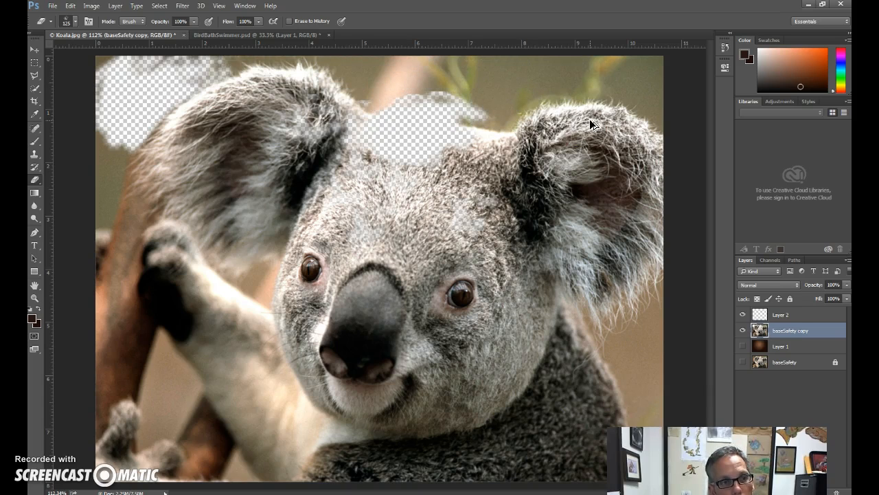
key("ctrl+alt+z")
key("ctrl+alt+z")
key("ctrl+alt+z")
key("ctrl+alt+z")
key("ctrl+alt+z")
key("ctrl+alt+z")
key("ctrl+alt+z")
key("ctrl+alt+z")
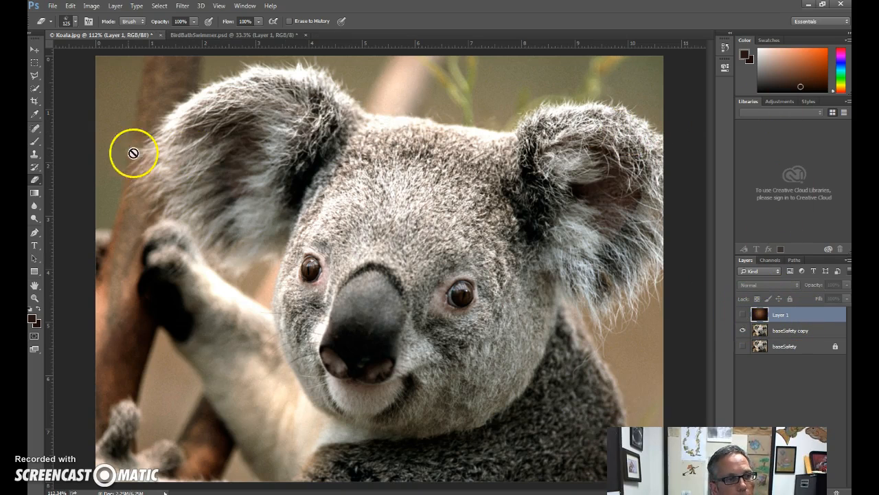
Take the Brush tool, try flattening the tip's roundness, and choose the 24 px spatter tip.
left_click(36, 141)
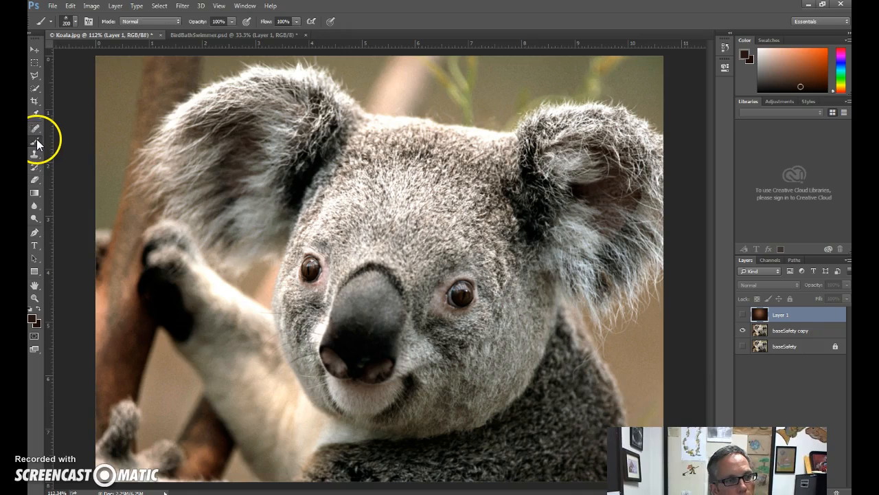
left_click(75, 21)
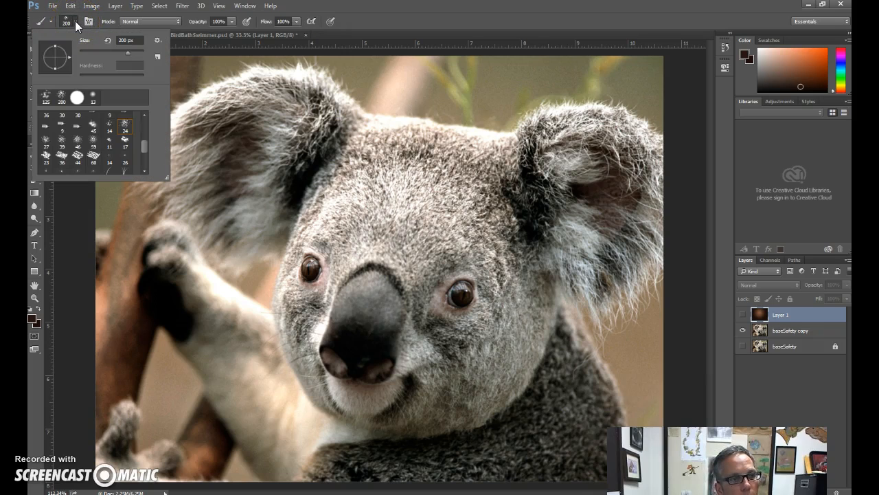
left_click(76, 21)
left_click(76, 22)
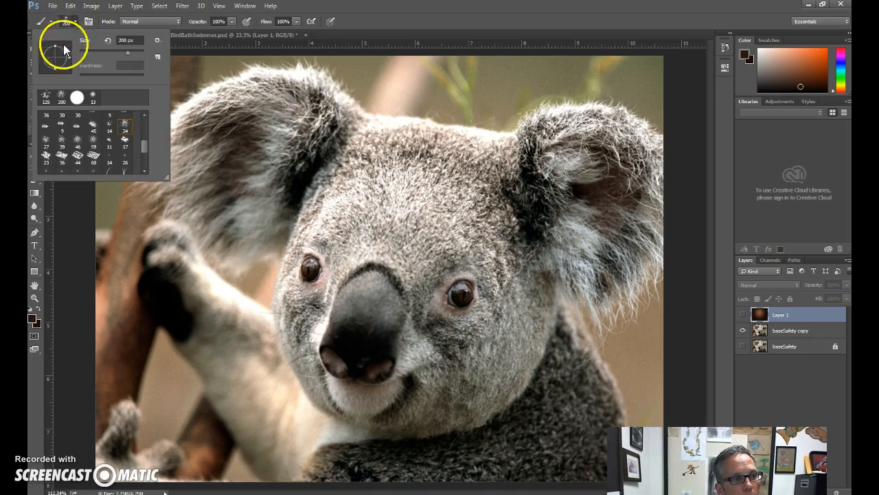
left_click_drag(54, 46, 55, 53)
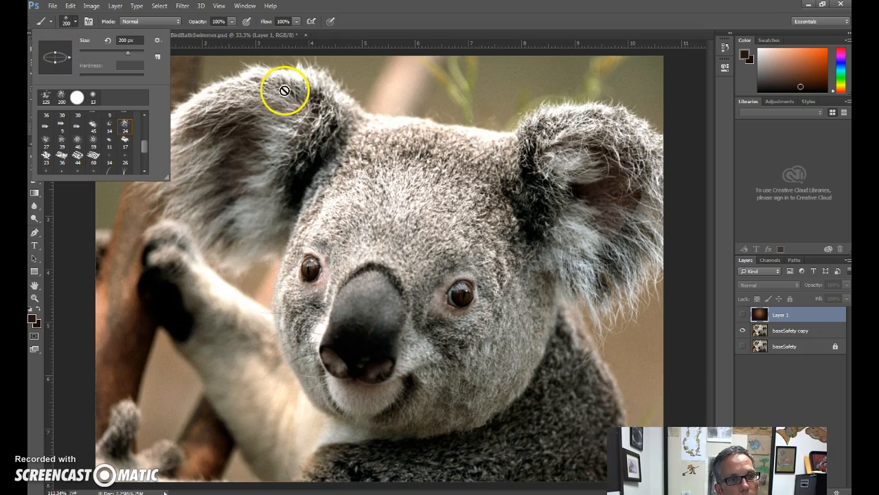
double_click(124, 127)
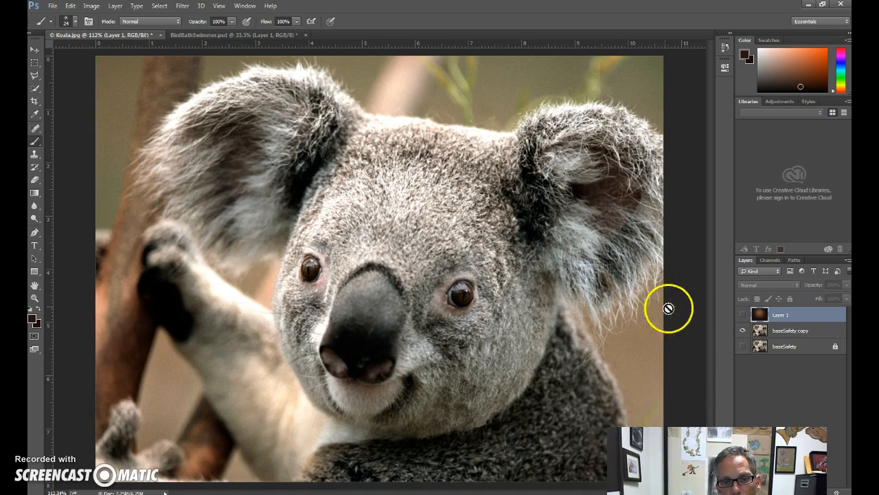
Create a new layer above baseSafety copy and paint a short dark brown stroke across the edge of the koala's left-hand ear.
left_click(787, 332)
left_click(837, 490)
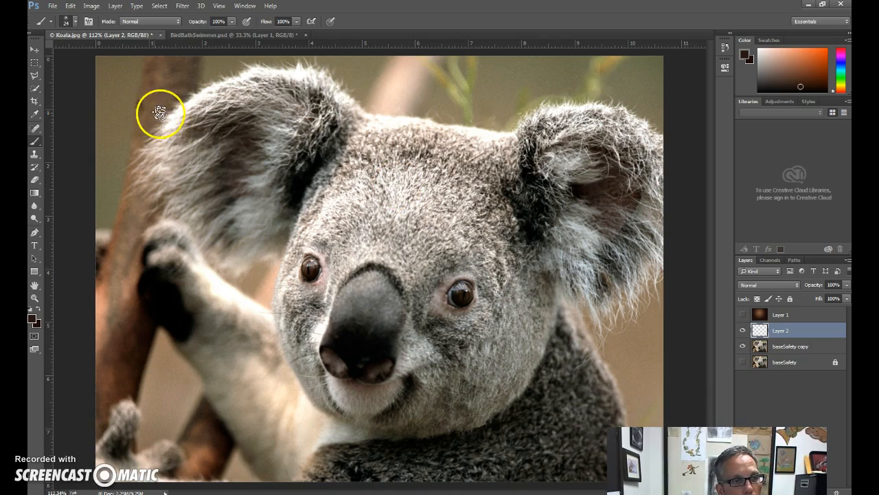
mouse_move(129, 136)
left_mouse_down()
mouse_move(177, 115)
mouse_move(202, 115)
left_mouse_up()
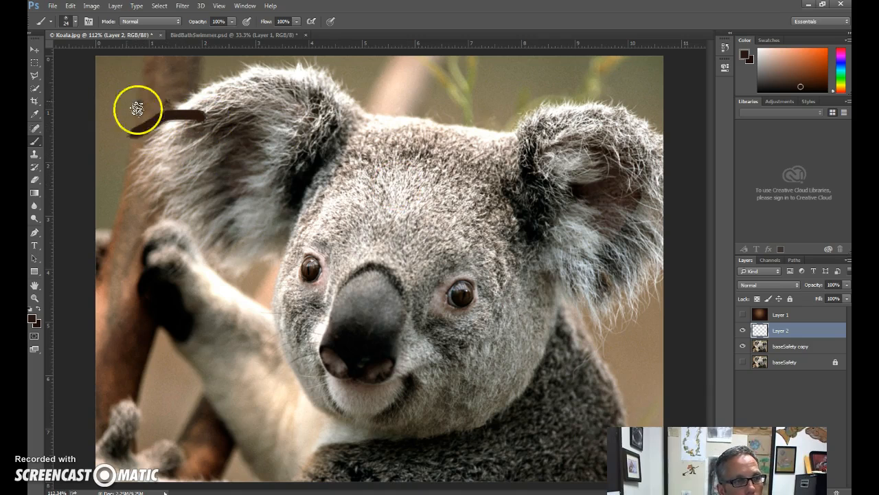
Set the spatter tip to 86 px, 57° angle and 35% roundness, and stamp separate dabs across the background above the koala's head.
left_click(74, 23)
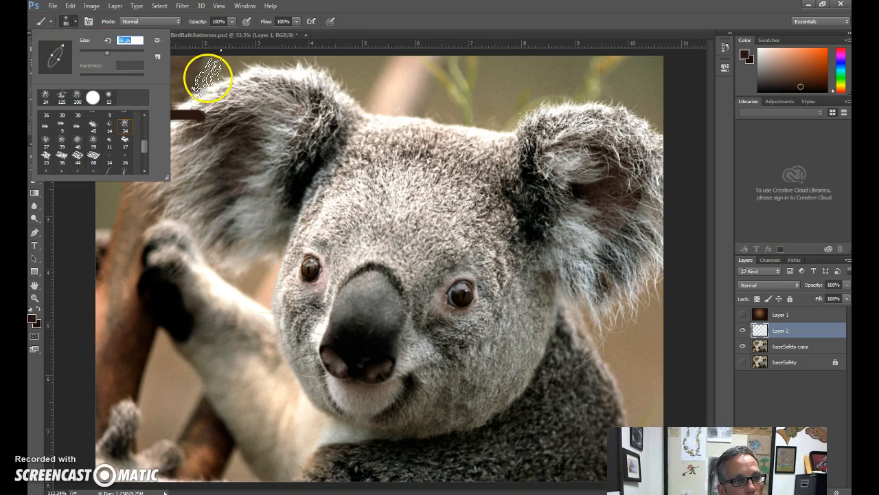
left_click(402, 92)
left_click(419, 94)
left_click(443, 100)
left_click(491, 99)
left_click(485, 74)
left_click(513, 82)
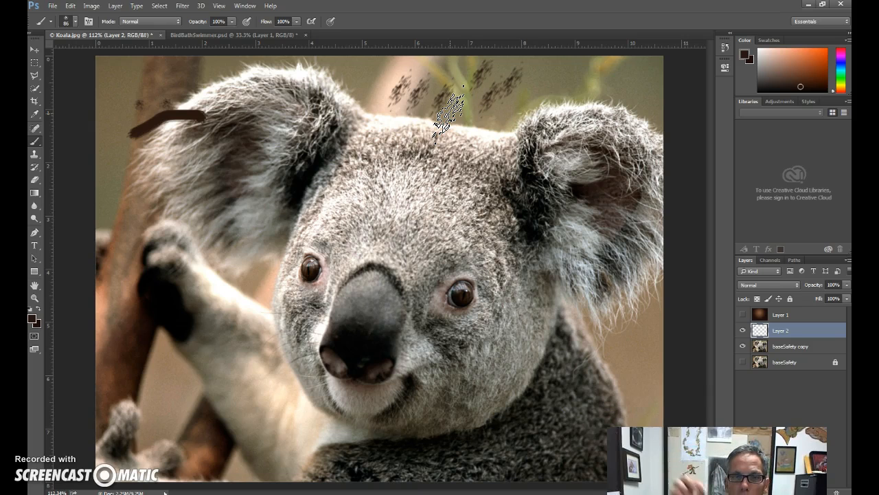
left_click(553, 86)
left_click(576, 84)
left_click(615, 96)
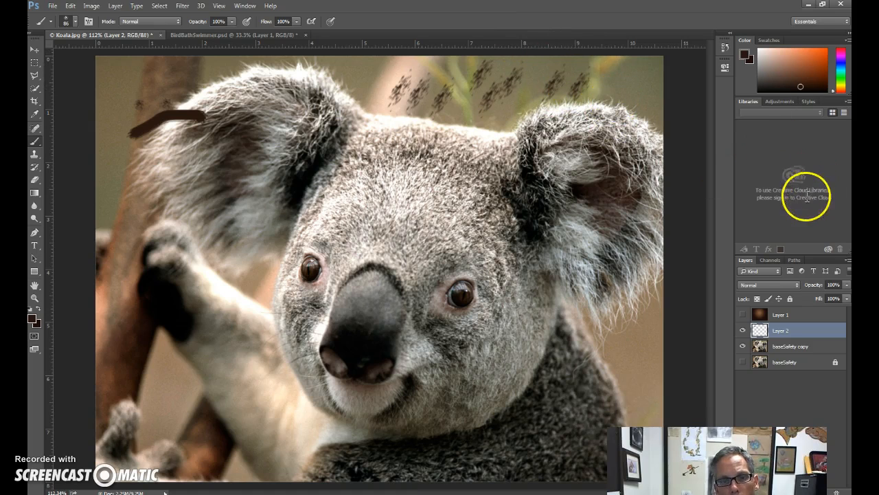
Open the full brush settings, set roundness to 96% and spacing to 81%, and paint spatter over the koala's raised arm.
left_click(245, 6)
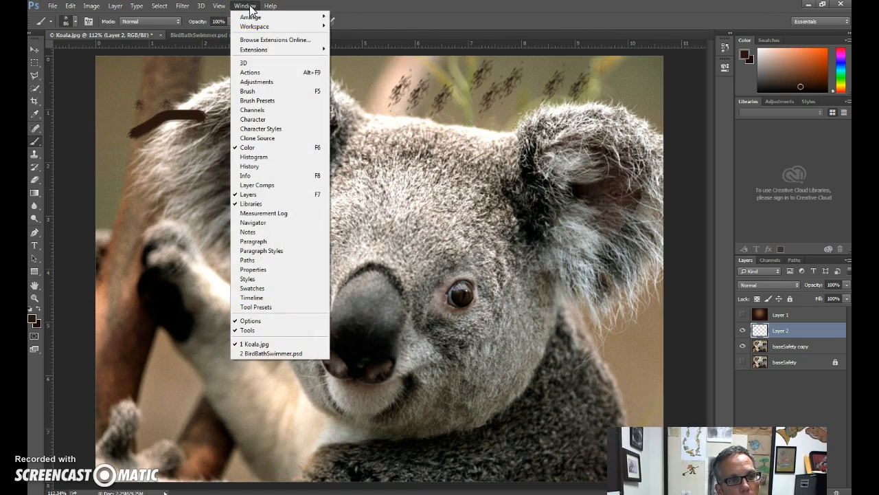
left_click(256, 94)
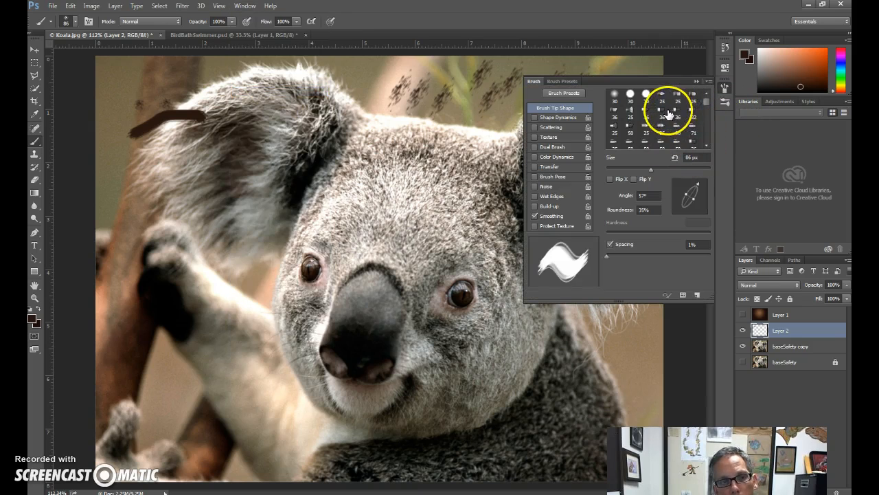
left_click_drag(694, 199, 698, 208)
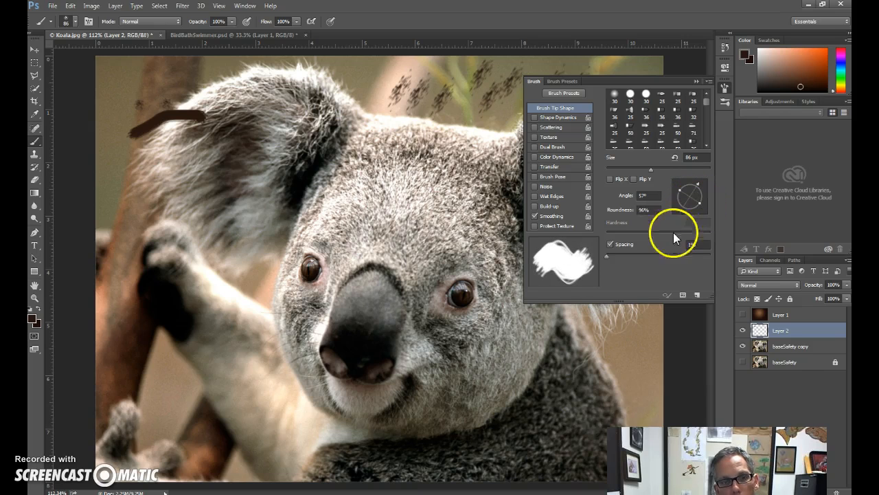
left_click_drag(611, 257, 648, 259)
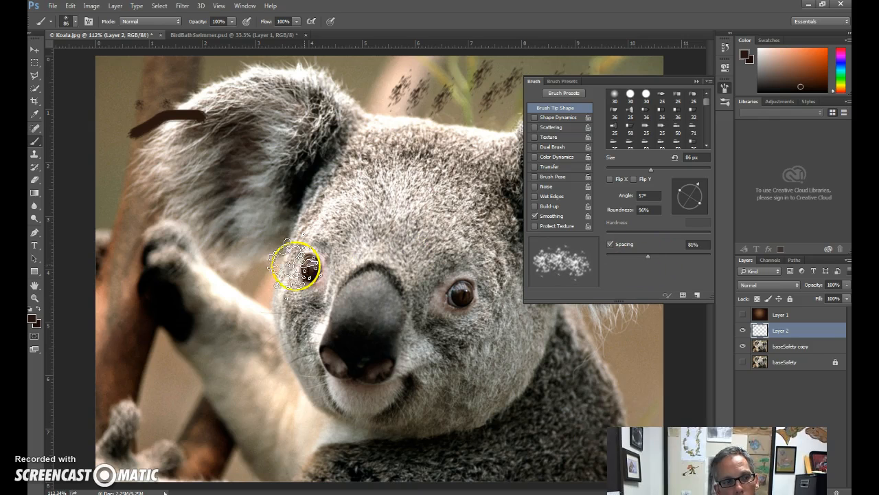
left_click_drag(220, 290, 273, 289)
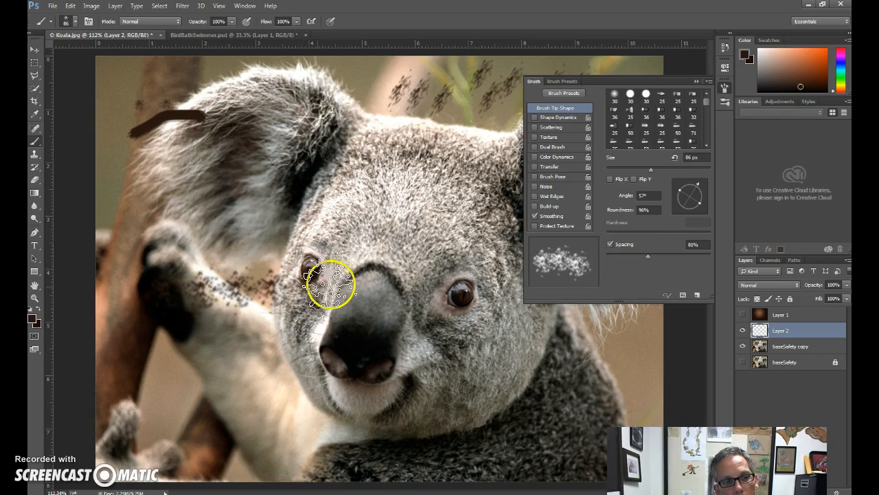
Set the brush spacing to 59% and paint dark spatter over the left-hand ear, the forehead and the right-hand cheek.
left_click_drag(647, 257, 637, 255)
mouse_move(222, 227)
left_mouse_down()
mouse_move(308, 224)
mouse_move(338, 212)
mouse_move(324, 176)
mouse_move(209, 191)
mouse_move(193, 190)
mouse_move(178, 173)
left_mouse_up()
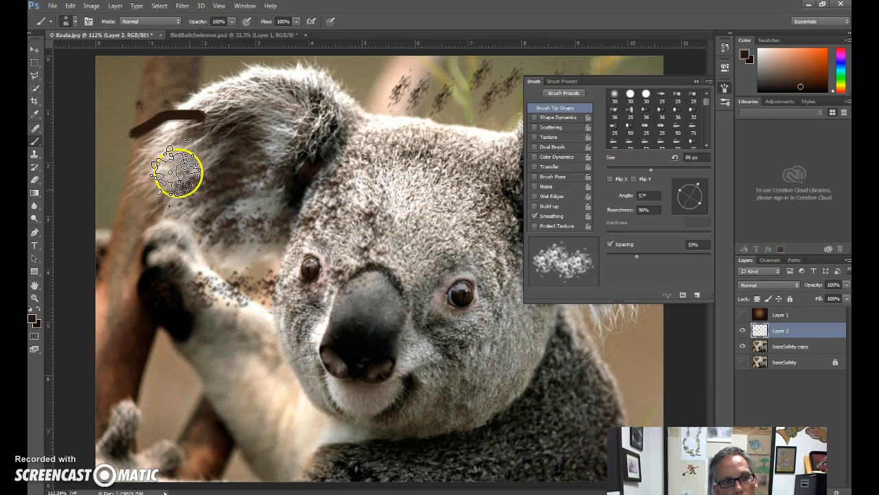
mouse_move(437, 374)
left_mouse_down()
mouse_move(556, 369)
mouse_move(375, 339)
mouse_move(515, 344)
left_mouse_up()
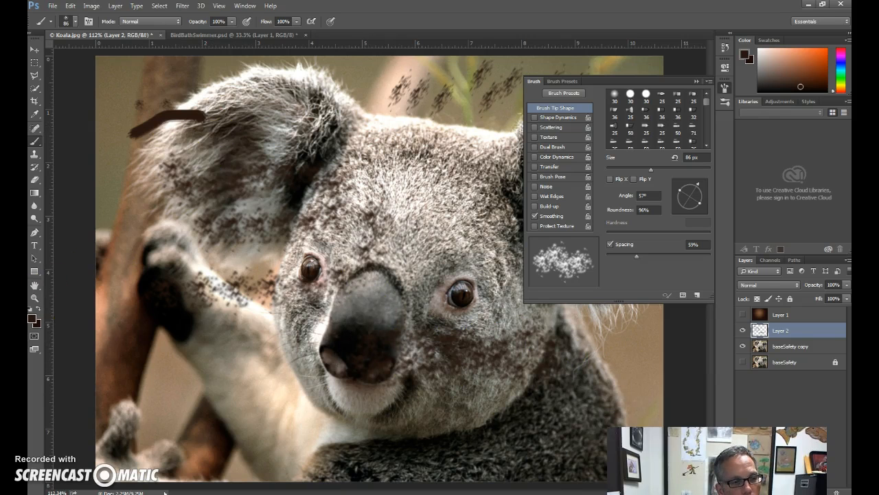
Change the foreground colour to bright pink and paint spatter across the koala's forehead and inner left-hand ear.
left_click(32, 319)
left_click(452, 244)
left_click_drag(452, 245, 450, 165)
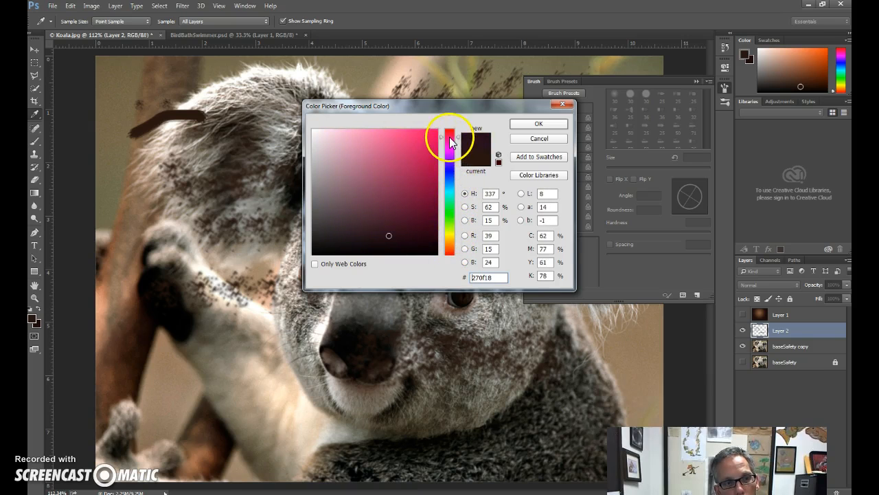
left_click(399, 143)
left_click(539, 124)
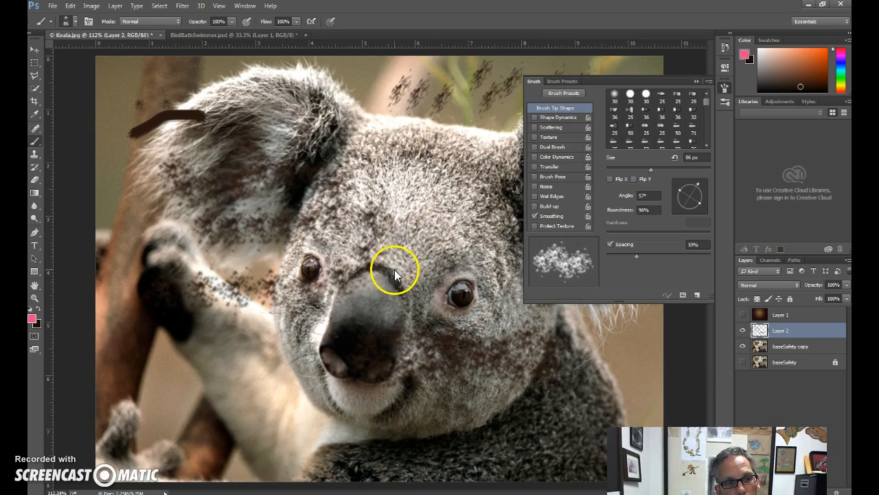
mouse_move(447, 211)
left_mouse_down()
mouse_move(393, 185)
mouse_move(341, 184)
mouse_move(296, 215)
mouse_move(338, 242)
mouse_move(434, 242)
mouse_move(439, 222)
mouse_move(390, 224)
mouse_move(354, 193)
mouse_move(374, 199)
mouse_move(370, 209)
mouse_move(310, 186)
mouse_move(257, 205)
mouse_move(229, 203)
mouse_move(403, 172)
left_mouse_up()
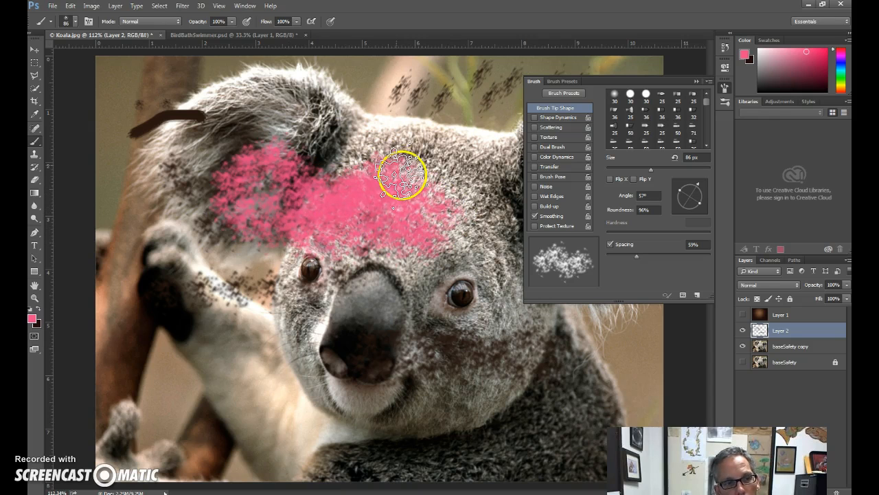
Enable Shape Dynamics with 35% size jitter and paint pink across the top of the head and left-hand ear.
left_click(549, 117)
left_click_drag(608, 104, 636, 104)
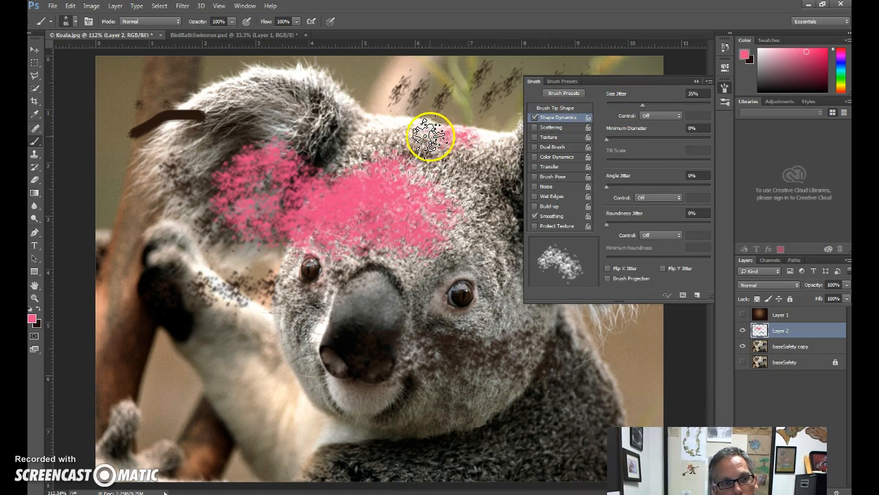
mouse_move(300, 108)
left_mouse_down()
mouse_move(231, 111)
mouse_move(260, 150)
left_mouse_up()
Set size jitter to 81% and angle jitter to 36%, painting pink over the arm, left-hand background, ear and right-hand cheek.
left_click_drag(644, 105, 680, 108)
mouse_move(147, 389)
left_mouse_down()
mouse_move(255, 400)
mouse_move(272, 386)
mouse_move(244, 357)
mouse_move(180, 356)
mouse_move(154, 332)
mouse_move(231, 320)
left_mouse_up()
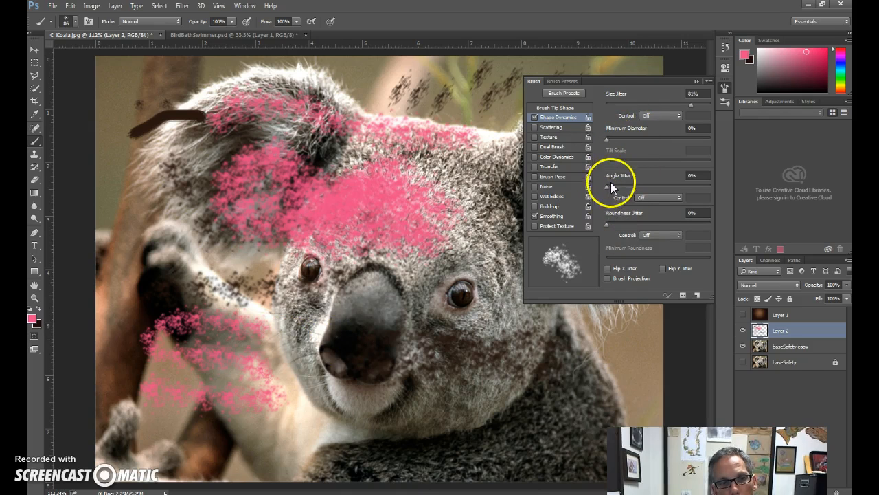
mouse_move(120, 342)
left_mouse_down()
mouse_move(117, 236)
mouse_move(147, 164)
mouse_move(230, 152)
mouse_move(304, 108)
mouse_move(308, 64)
mouse_move(188, 86)
mouse_move(137, 78)
mouse_move(364, 141)
left_mouse_up()
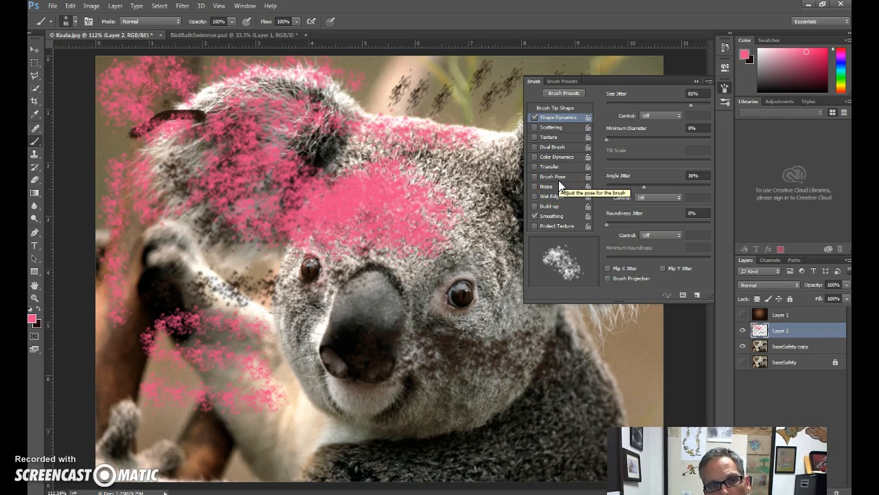
mouse_move(474, 312)
left_mouse_down()
mouse_move(396, 343)
mouse_move(463, 399)
mouse_move(479, 340)
mouse_move(456, 281)
mouse_move(423, 353)
mouse_move(441, 355)
left_mouse_up()
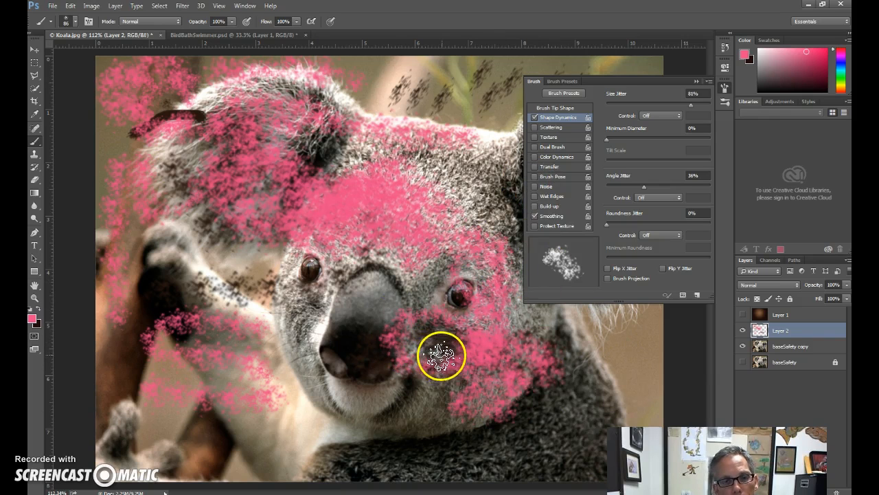
Enable Scattering with 246% scatter and paint scattered pink marks across the koala's chest.
left_click(553, 128)
left_click_drag(610, 108, 630, 104)
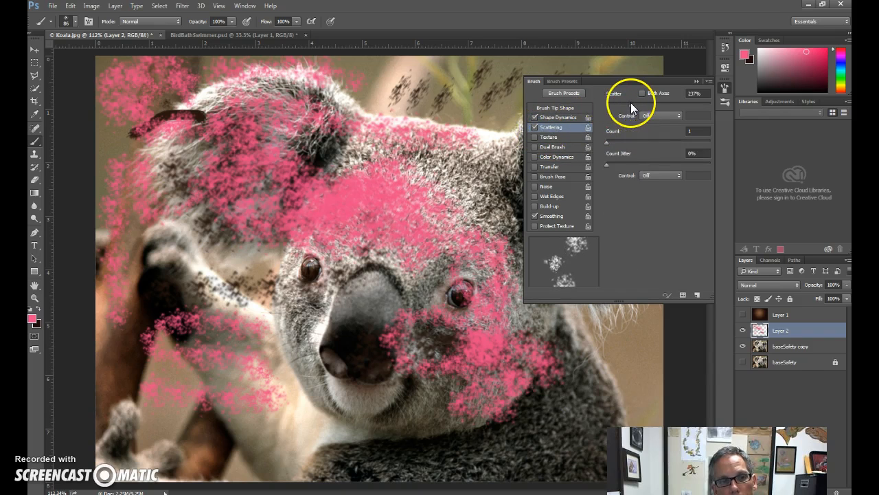
mouse_move(330, 428)
left_mouse_down()
mouse_move(418, 441)
mouse_move(543, 440)
left_mouse_up()
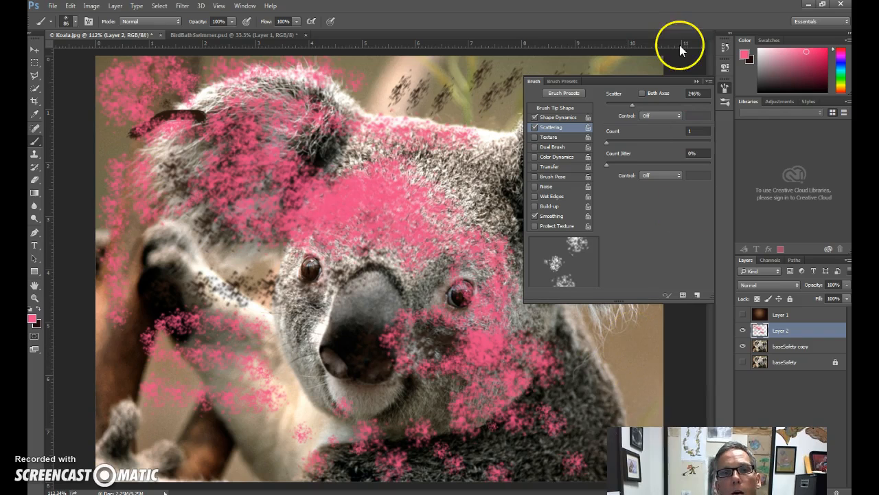
Collapse the brush settings, reopen them and collapse them again.
left_click(697, 82)
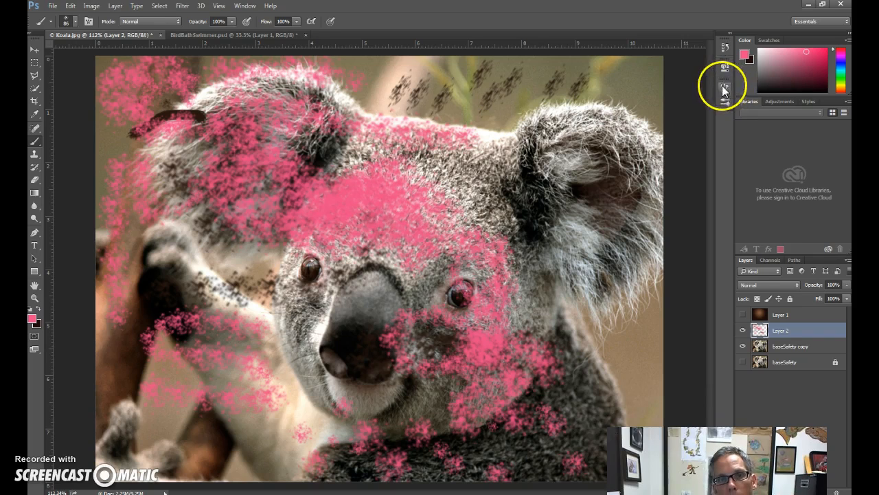
left_click(723, 89)
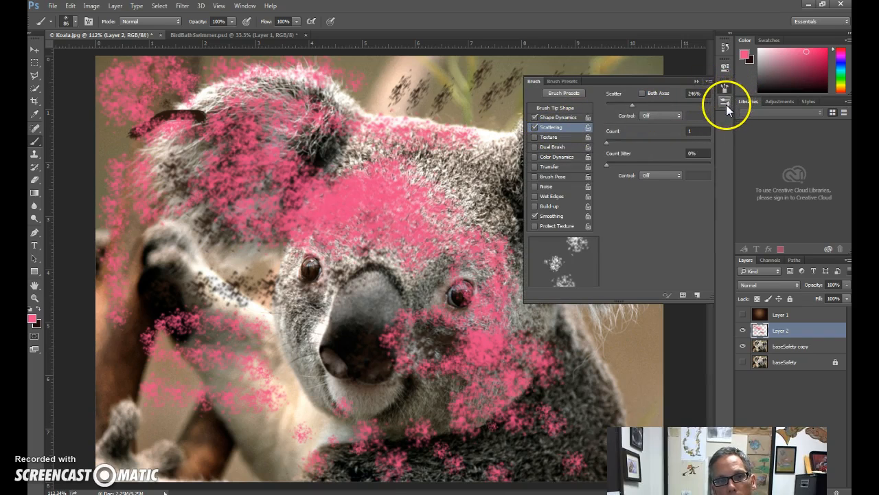
left_click(561, 81)
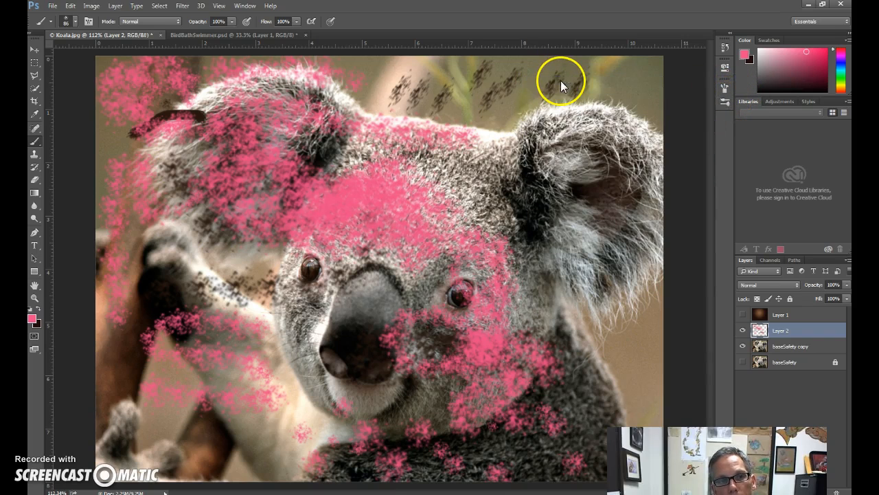
Browse the available brush presets, return to the brush's Scattering settings and collapse them.
left_click(724, 100)
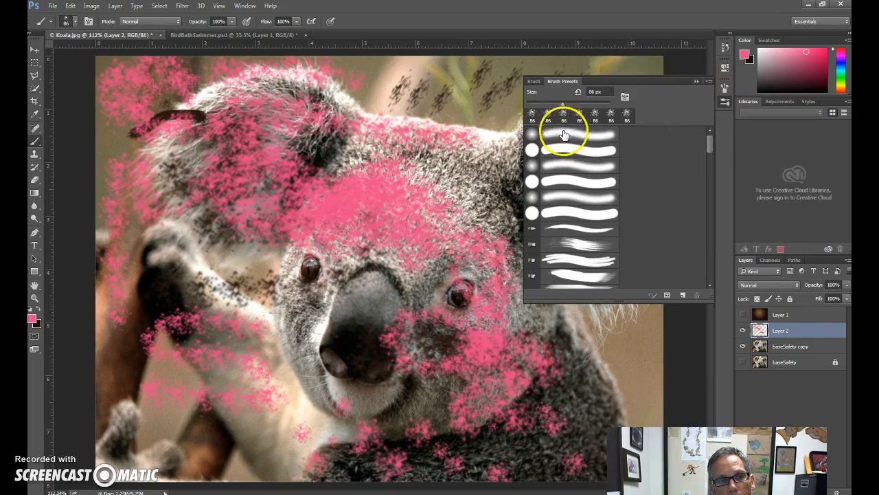
mouse_move(706, 147)
left_mouse_down()
mouse_move(707, 139)
mouse_move(708, 221)
mouse_move(710, 127)
left_mouse_up()
left_click(535, 82)
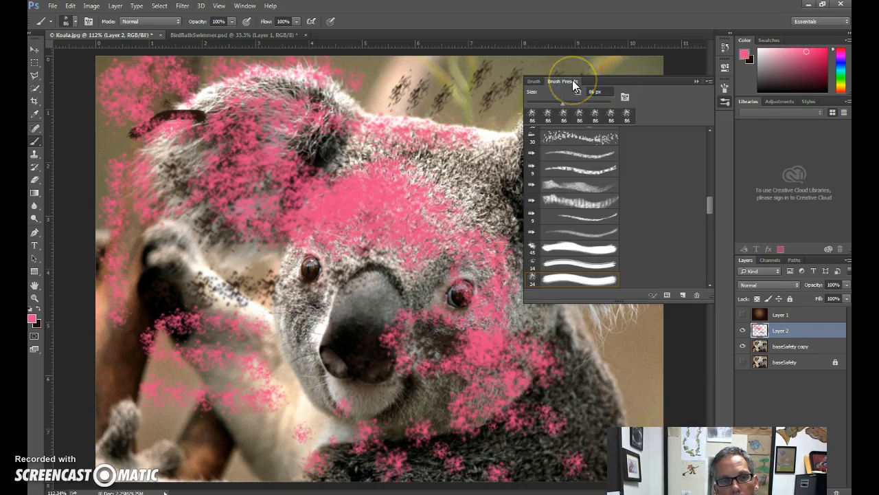
left_click(624, 95)
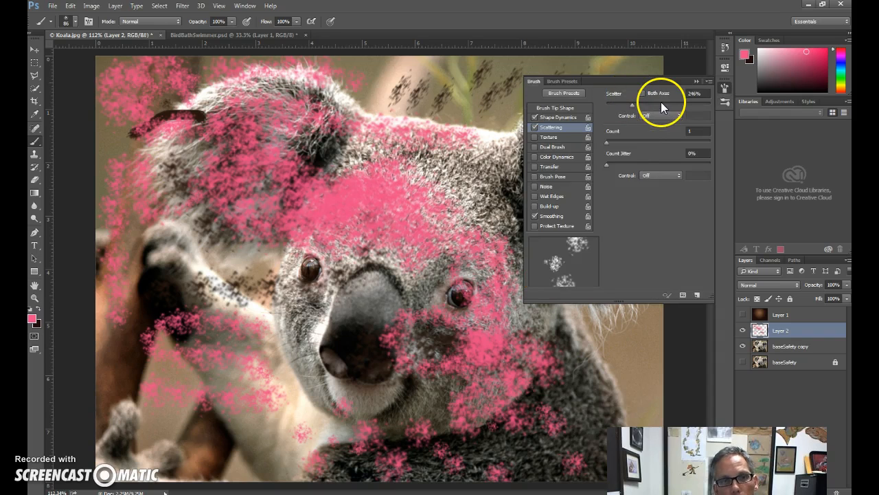
left_click(690, 82)
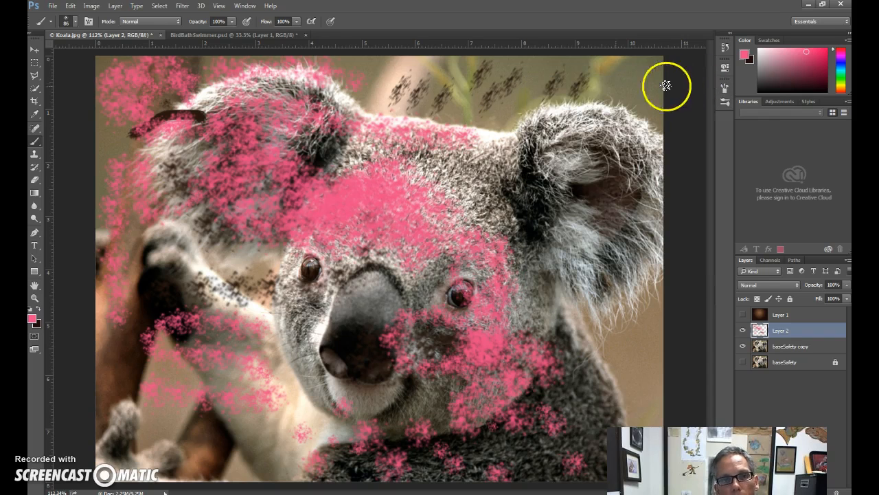
Replace the current brush presets with the Faux Finish Brushes set.
left_click(77, 24)
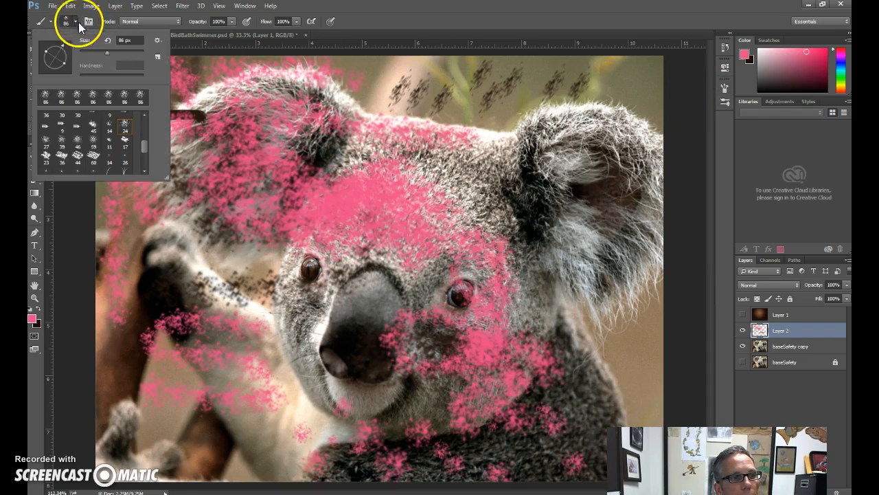
left_click(158, 41)
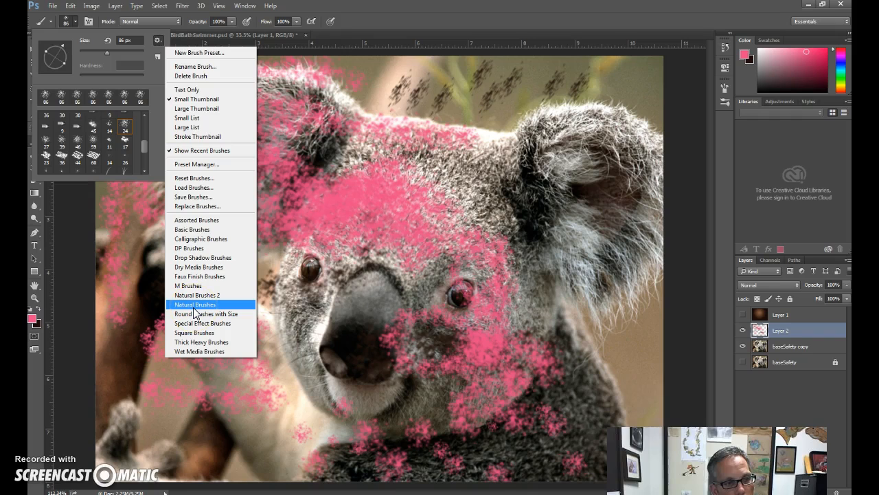
left_click(214, 276)
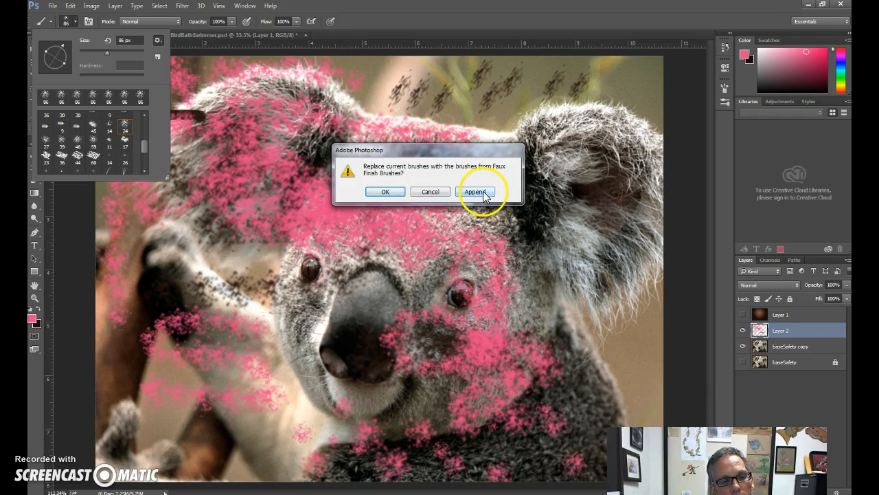
left_click(385, 192)
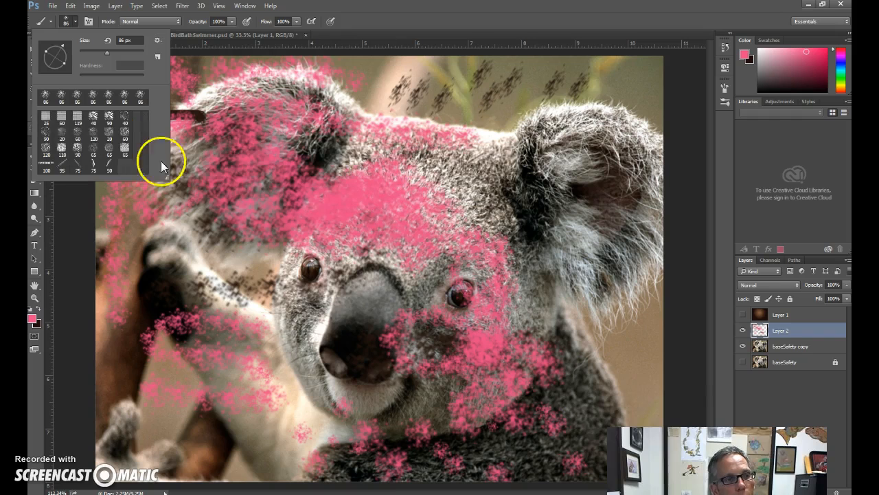
Pick the curved 75 px Faux Finish brush and paint pink over the forehead and right-hand ear.
double_click(92, 162)
left_click(456, 175)
mouse_move(496, 189)
left_mouse_down()
mouse_move(505, 127)
mouse_move(539, 141)
mouse_move(615, 132)
left_mouse_up()
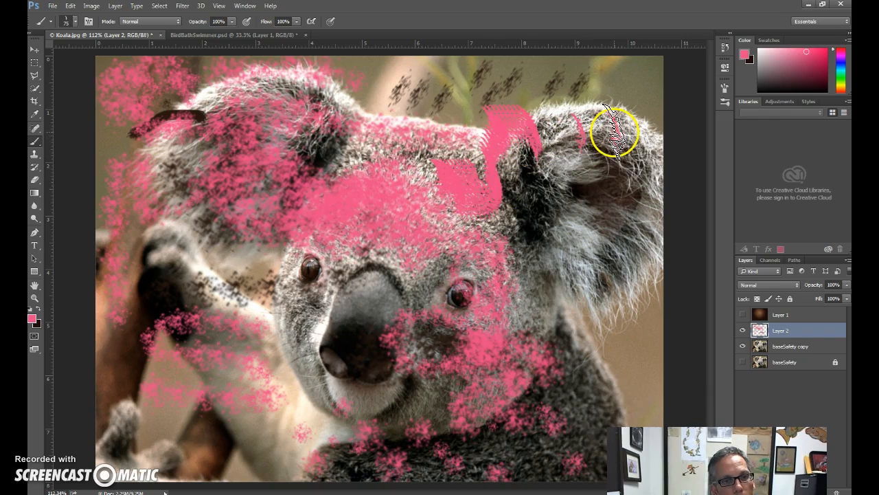
Append the Calligraphic Brushes set to the current brush presets.
left_click(75, 21)
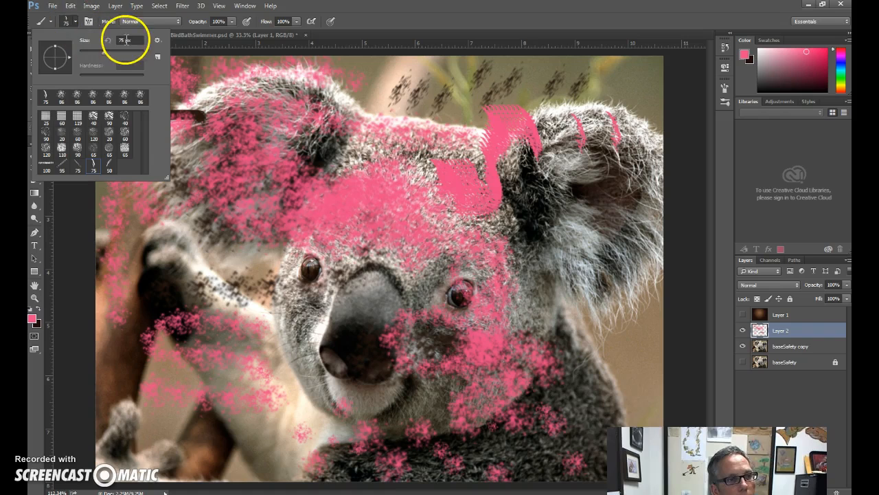
left_click(158, 40)
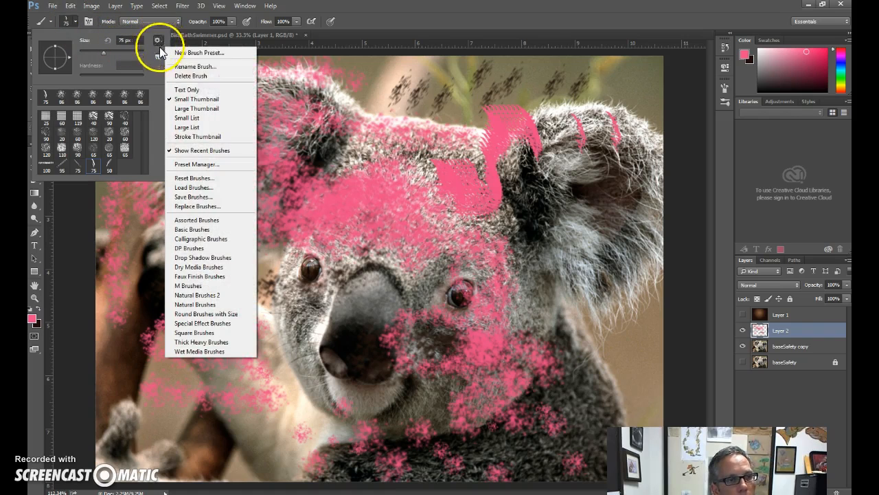
left_click(217, 243)
left_click(481, 193)
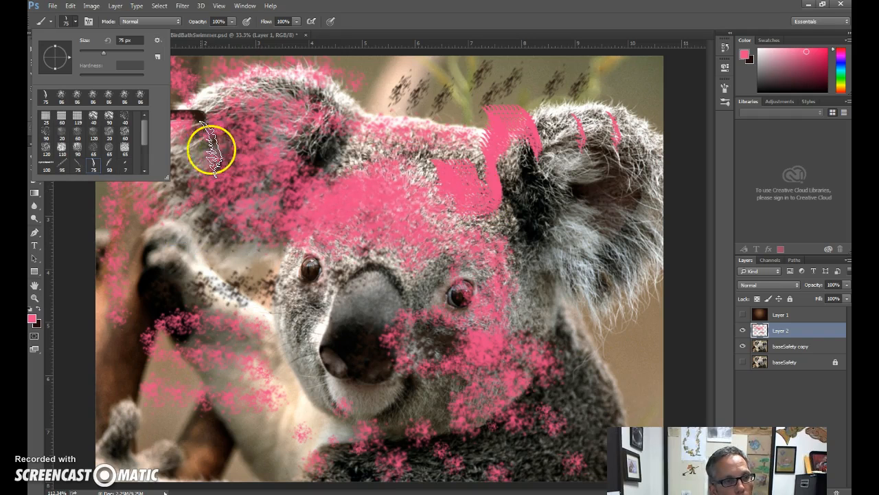
Pick the first flat bristle brush after the calligraphic ovals and paint a wavy pink stroke from the forehead down to the arm.
left_click_drag(143, 130, 142, 157)
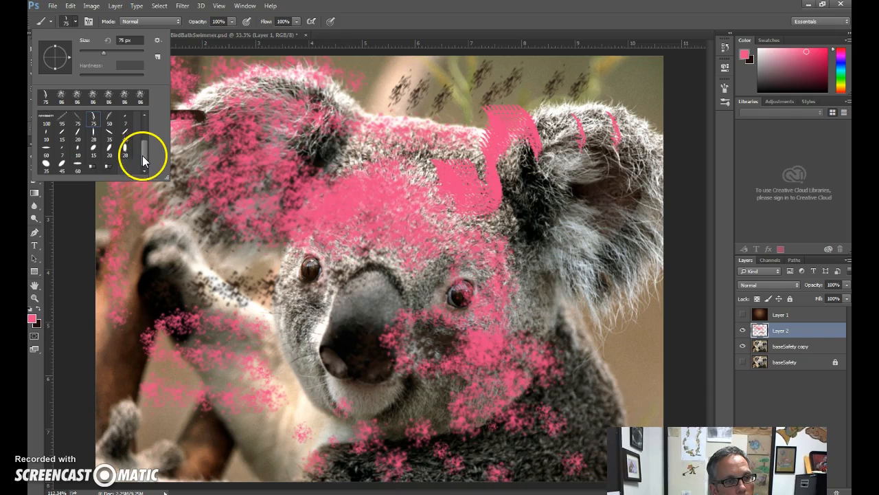
left_click(92, 167)
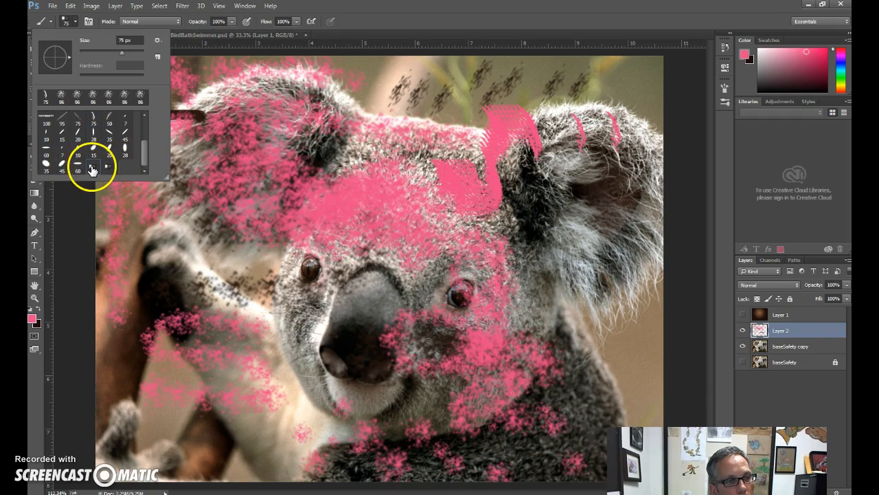
mouse_move(337, 145)
left_mouse_down()
mouse_move(303, 182)
mouse_move(283, 229)
mouse_move(230, 283)
mouse_move(201, 282)
left_mouse_up()
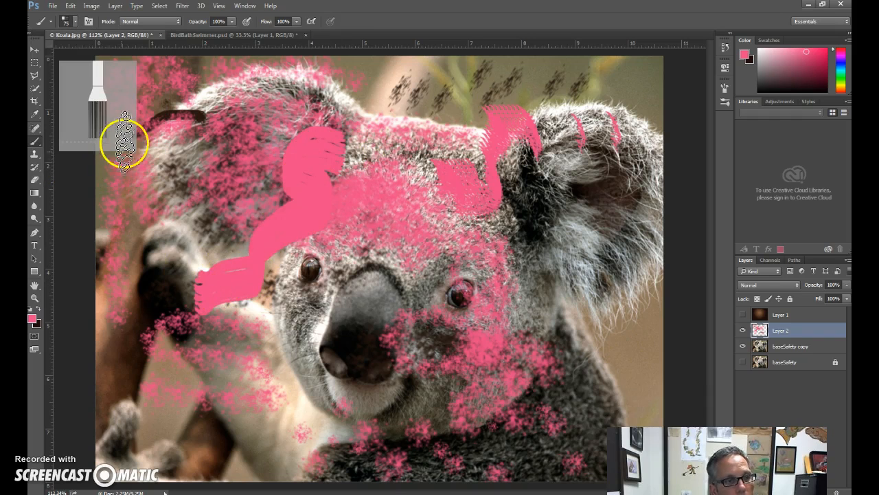
Append the Drop Shadow Brushes set to the current brush presets.
left_click(77, 23)
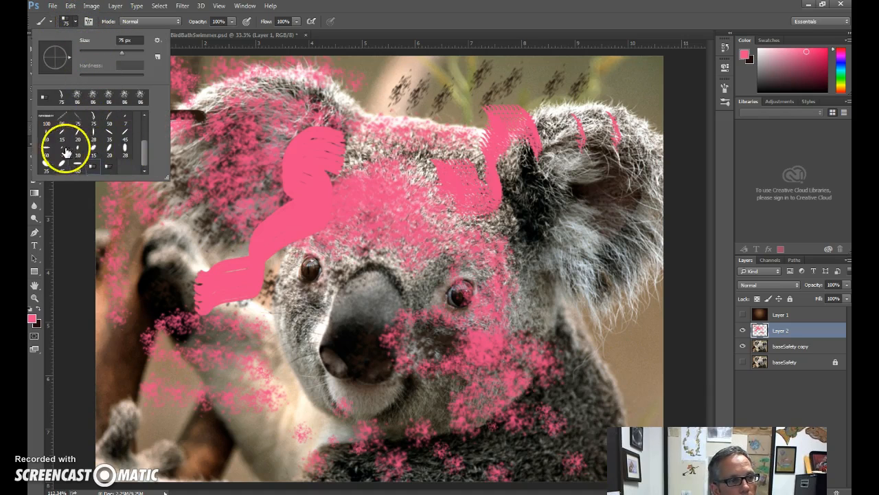
left_click(157, 40)
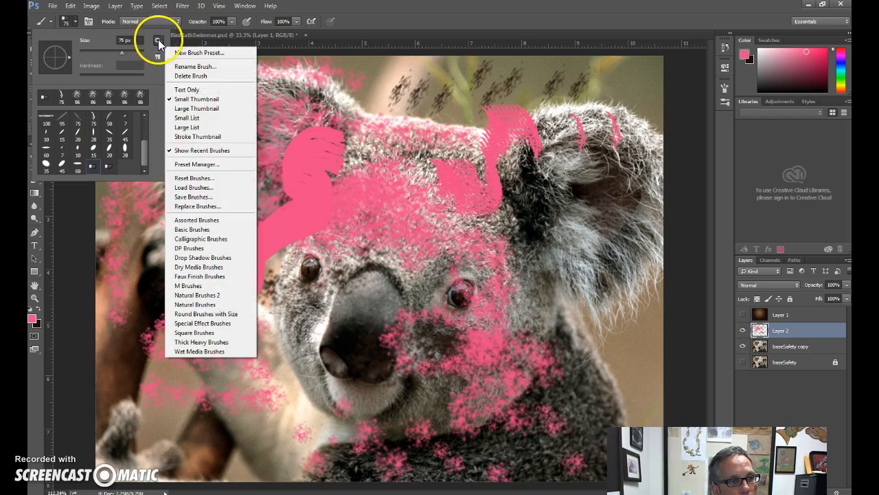
left_click(231, 257)
left_click(475, 191)
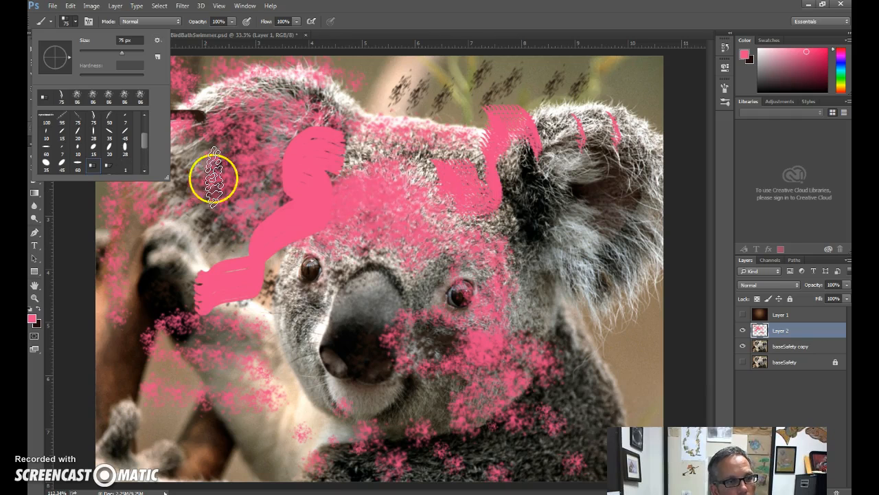
Pick a 52 px soft-edged square drop shadow brush and stamp four pink squares around the left-hand ear.
left_click_drag(143, 142, 145, 168)
left_click(127, 153)
left_click(135, 239)
left_click(217, 205)
left_click(180, 182)
left_click(261, 134)
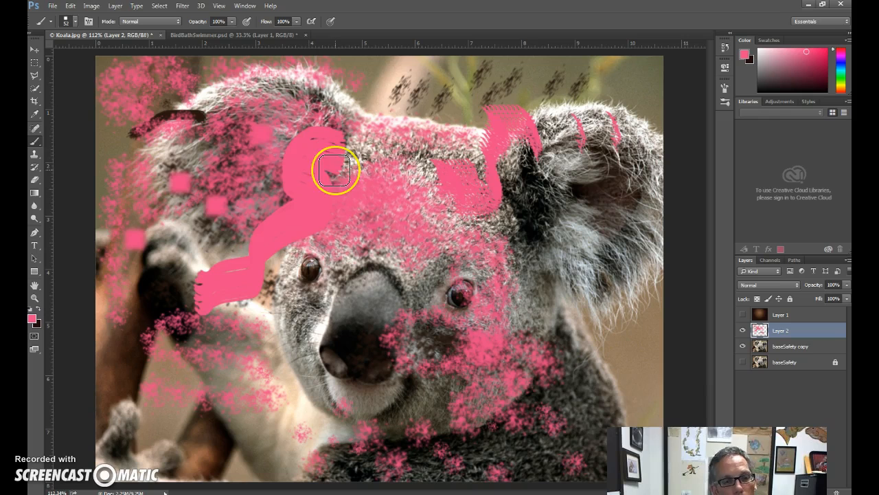